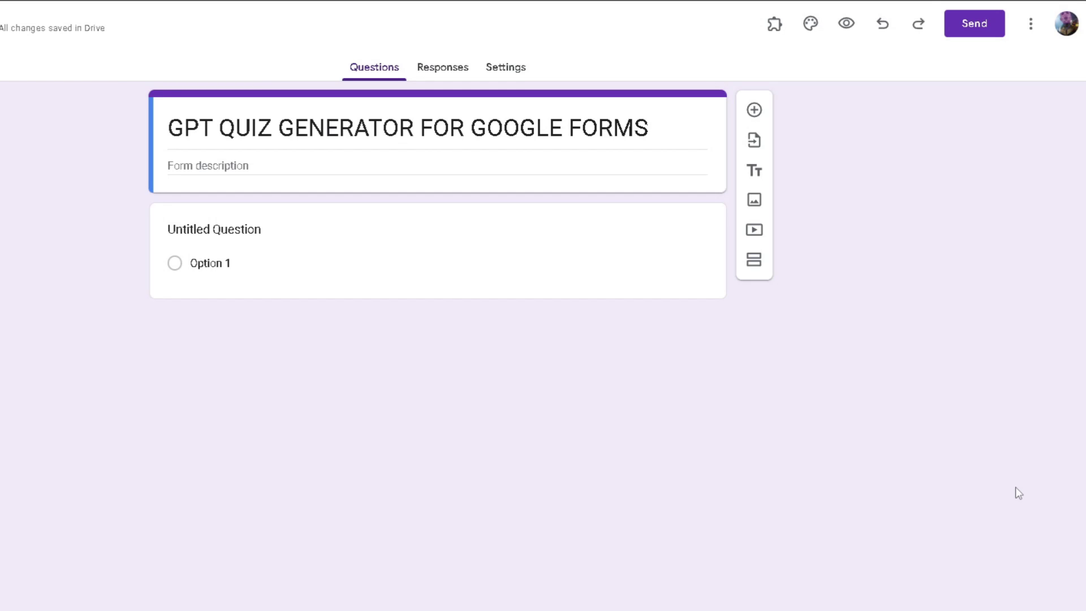
Search the Workspace Marketplace for 'gpt quiz generator for forms' and open the GPT Quiz Generator result.
click(1030, 25)
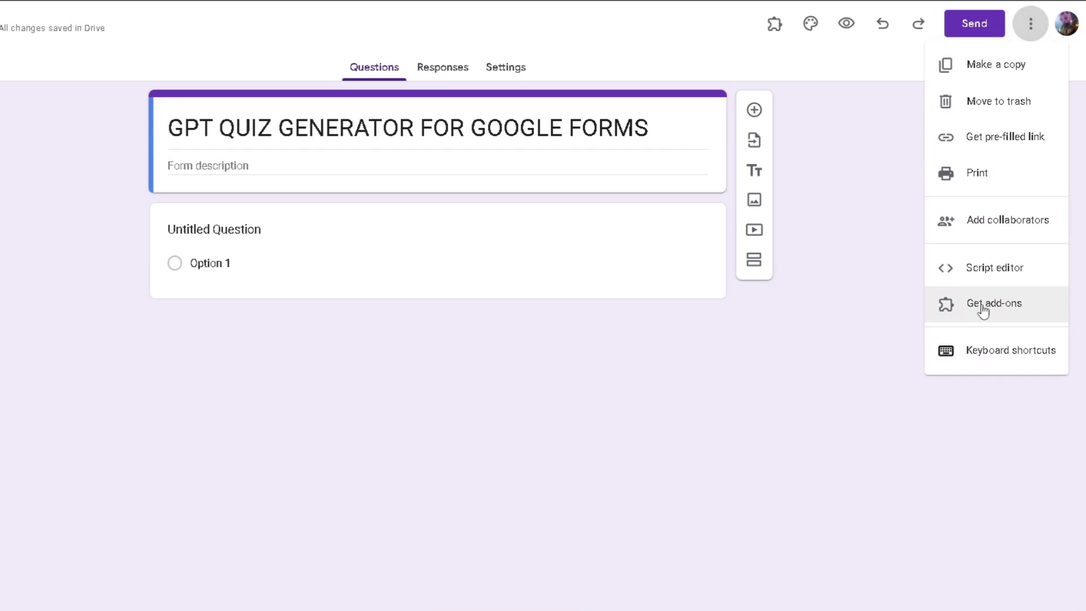
click(984, 306)
click(529, 54)
text(gpt quiz )
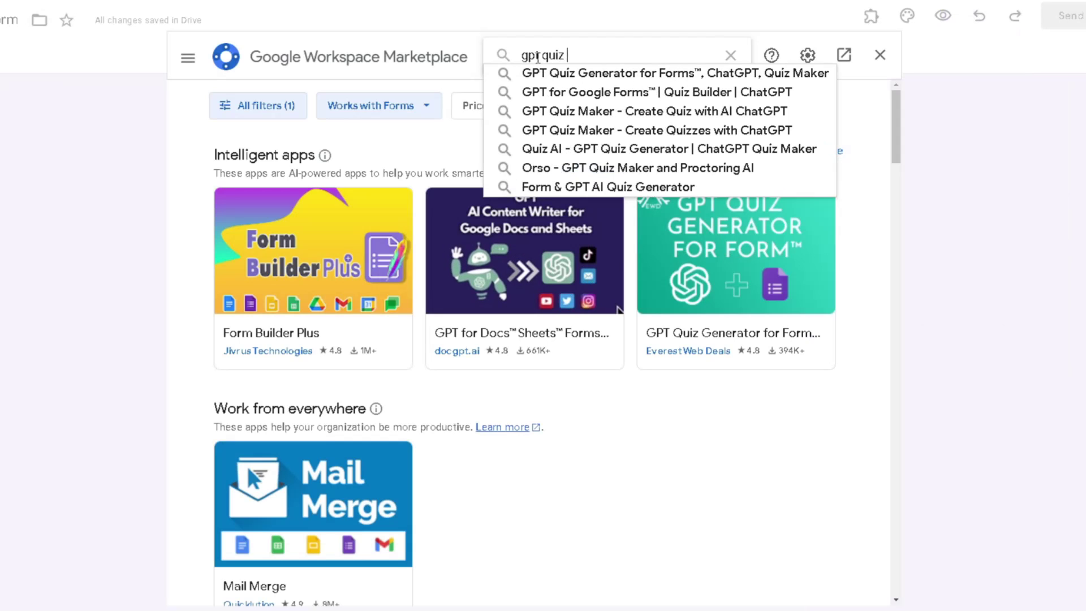
text(generator for for)
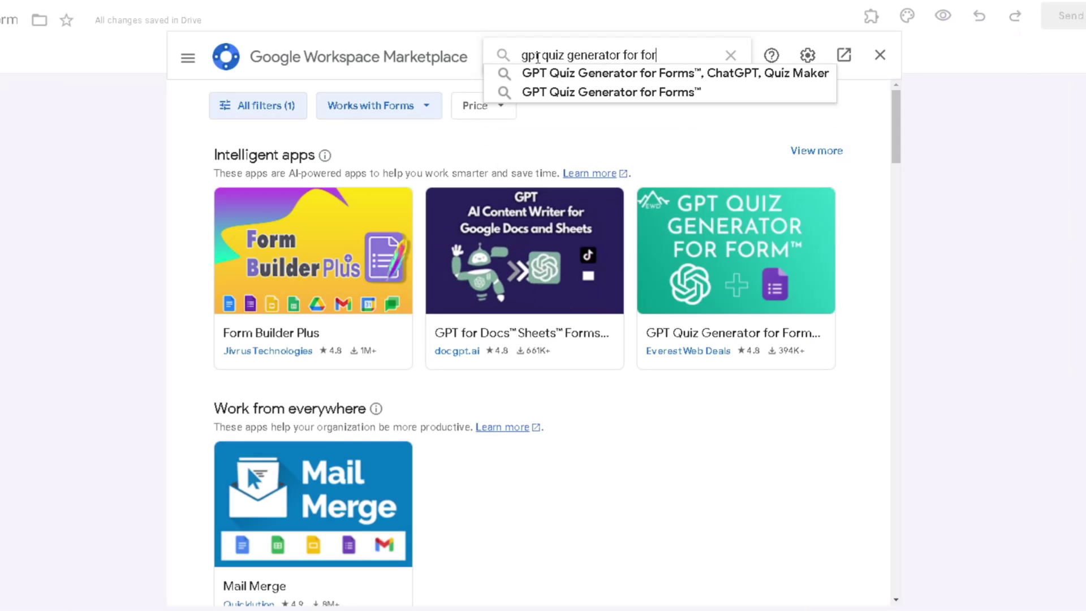
text(ms)
key(Return)
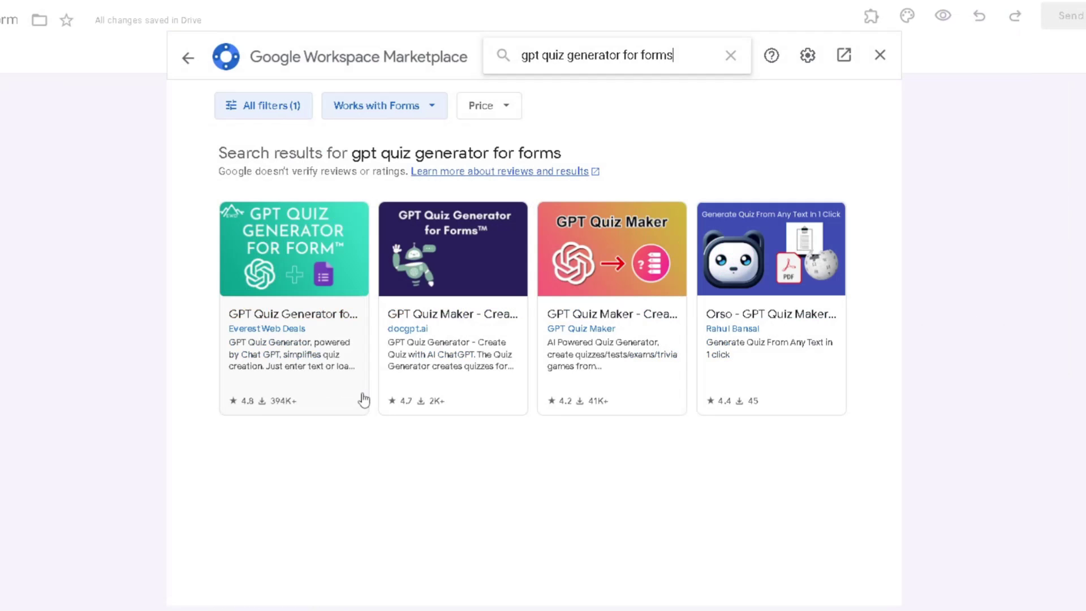
click(302, 316)
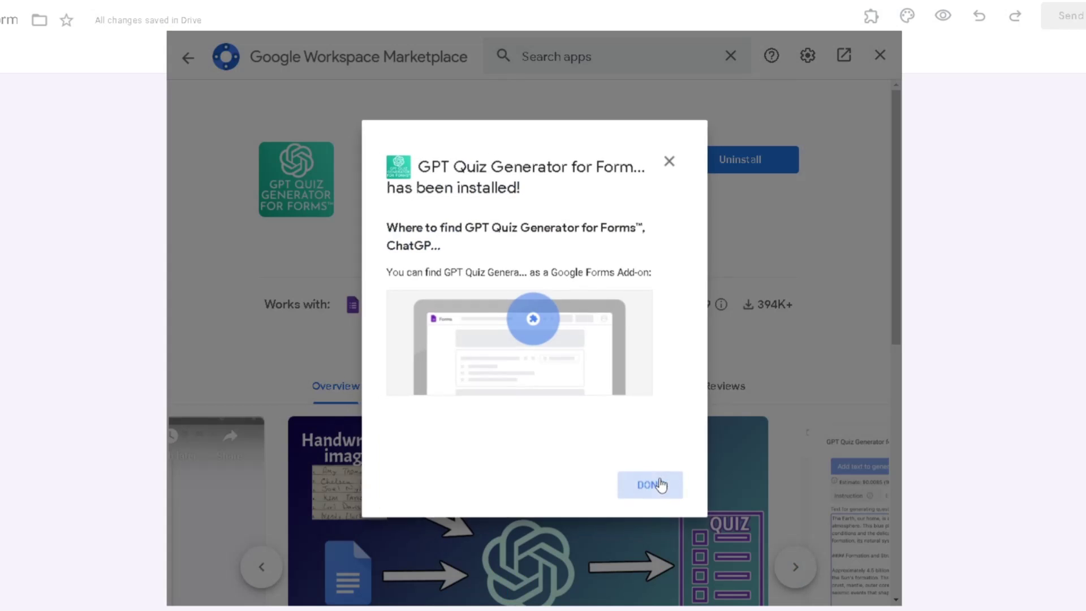
Close the Marketplace and start GPT Quiz Generator for Forms from the form's add-ons list.
click(655, 483)
click(880, 55)
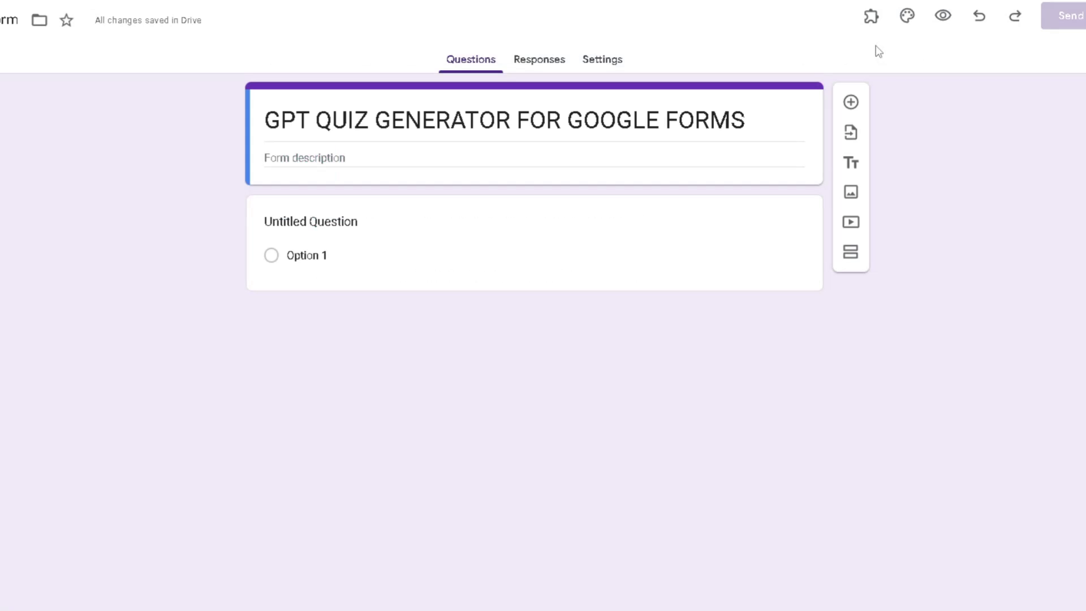
click(872, 15)
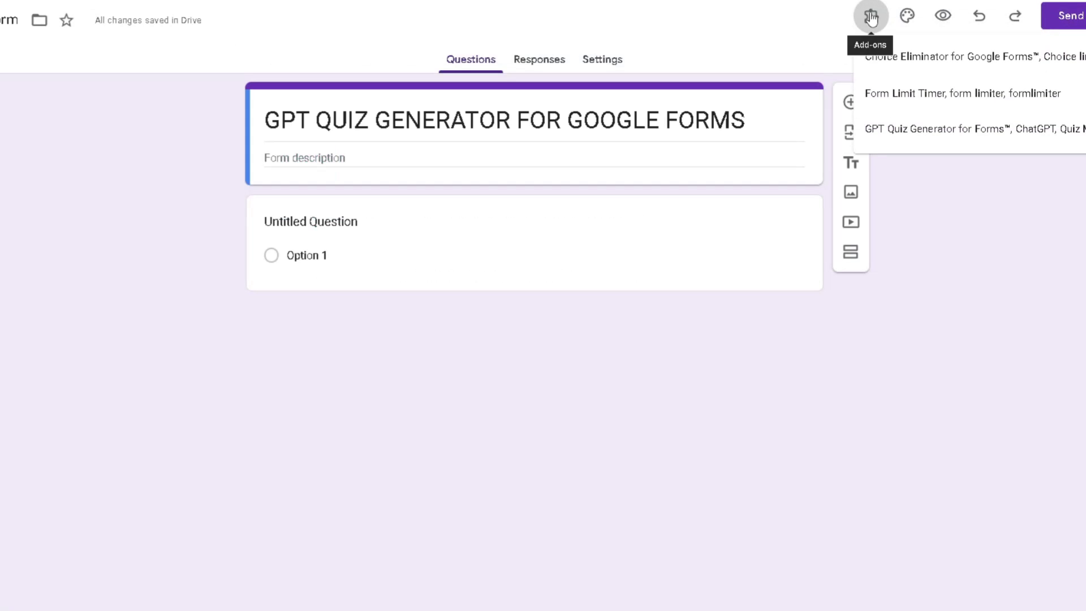
click(908, 135)
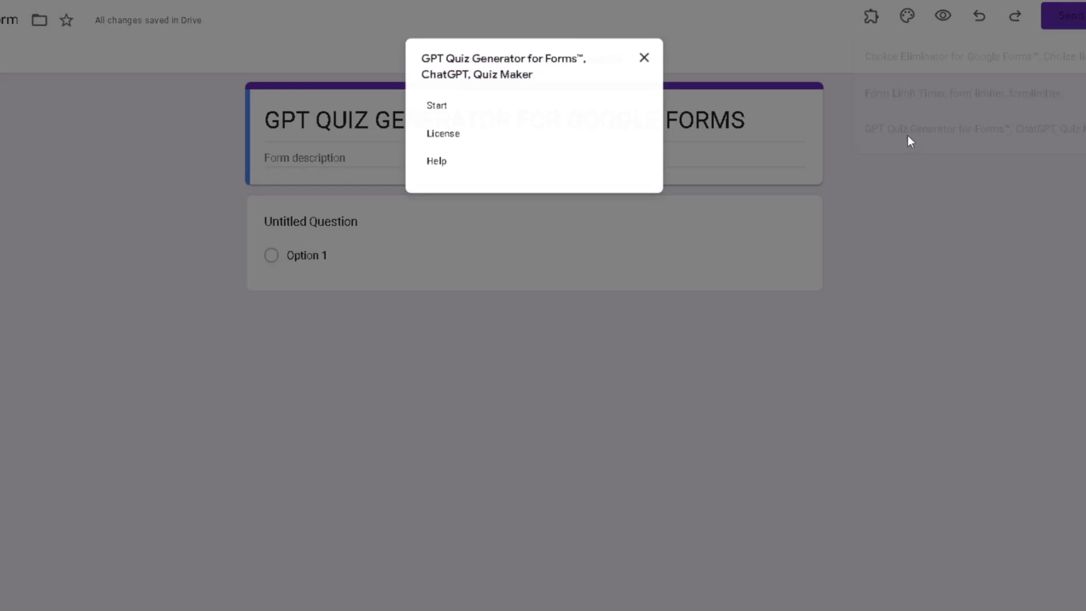
click(430, 105)
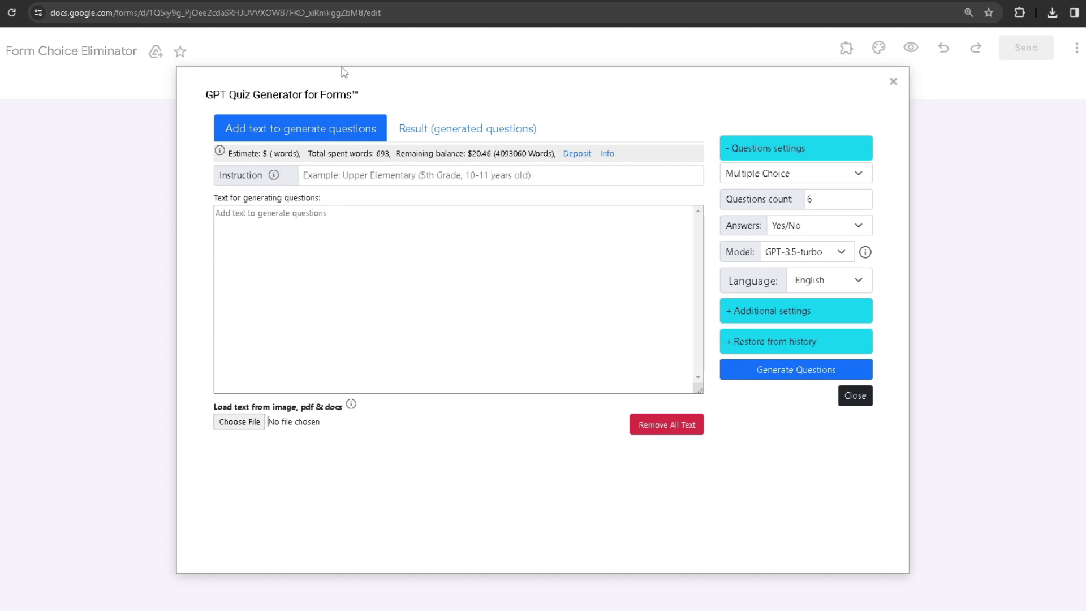
Paste 'The brain is vital for human life' as source text and choose the GPT-4-turbo model.
click(353, 248)
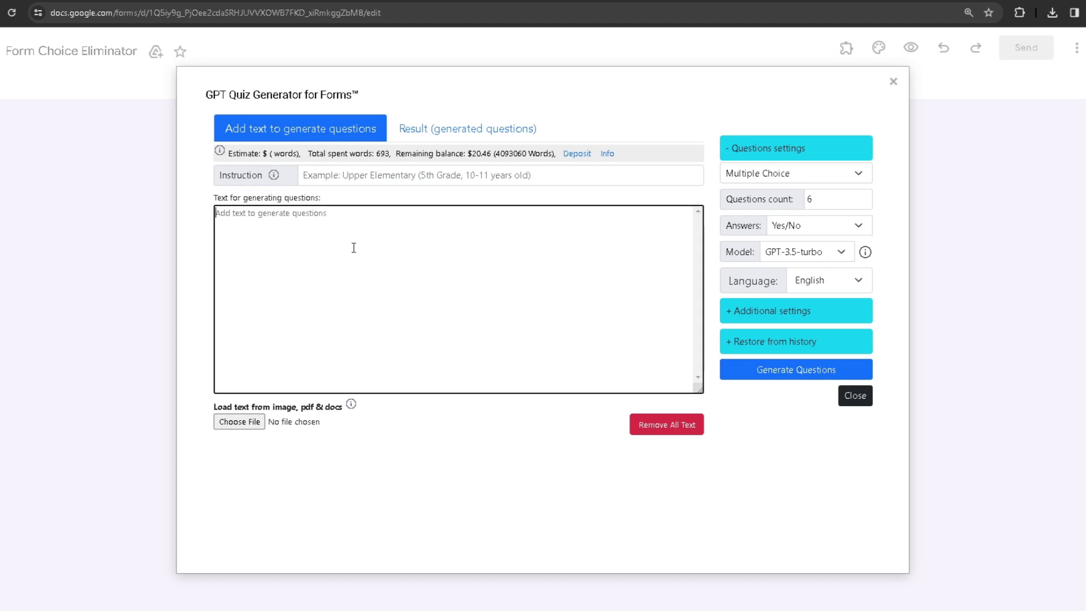
text(The brain is vital for human life)
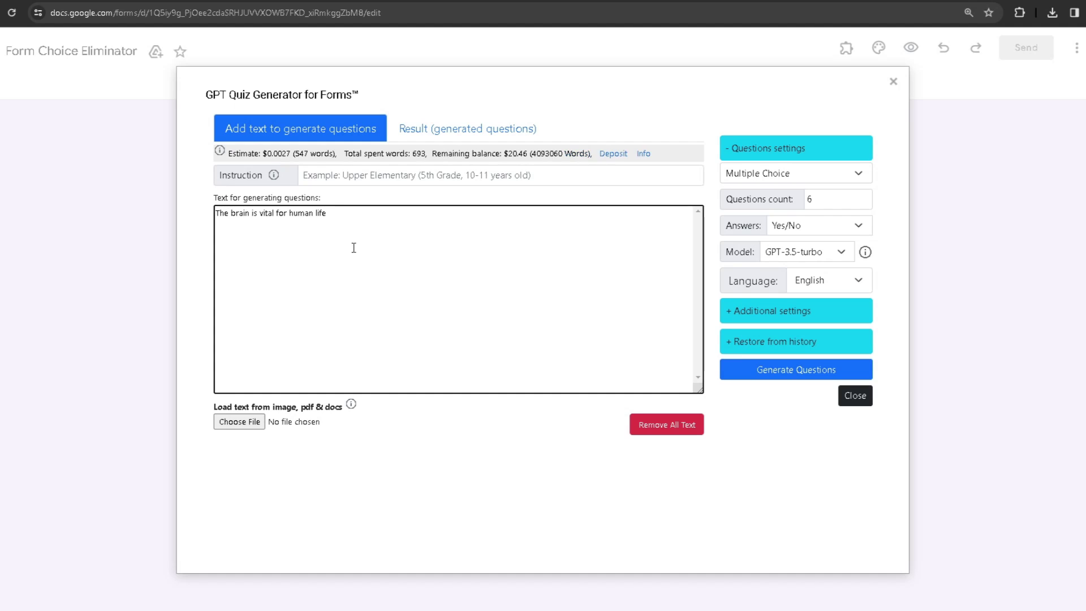
click(769, 255)
click(775, 258)
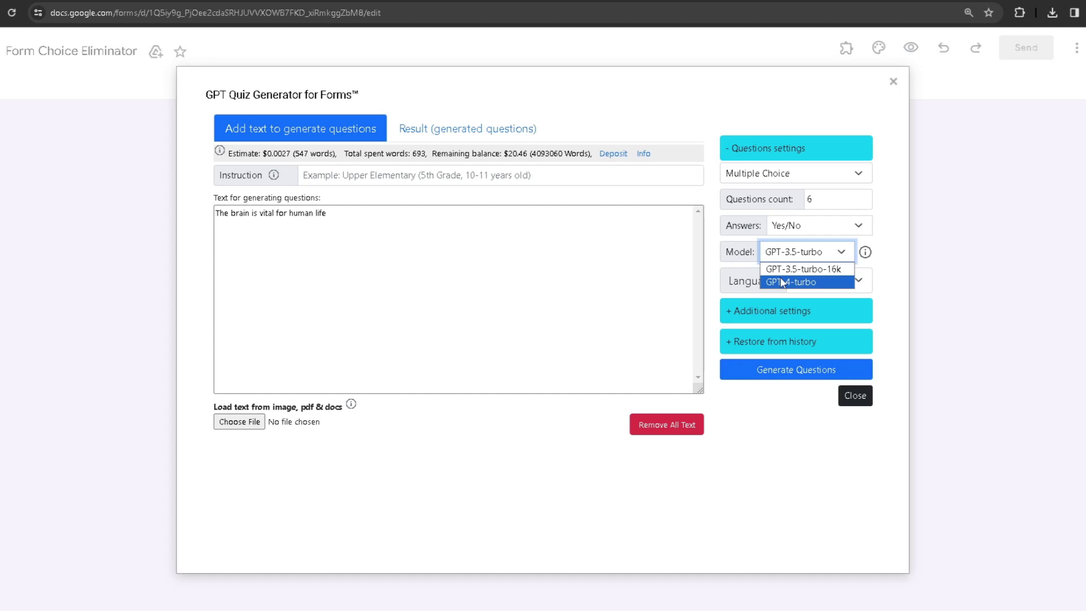
click(783, 282)
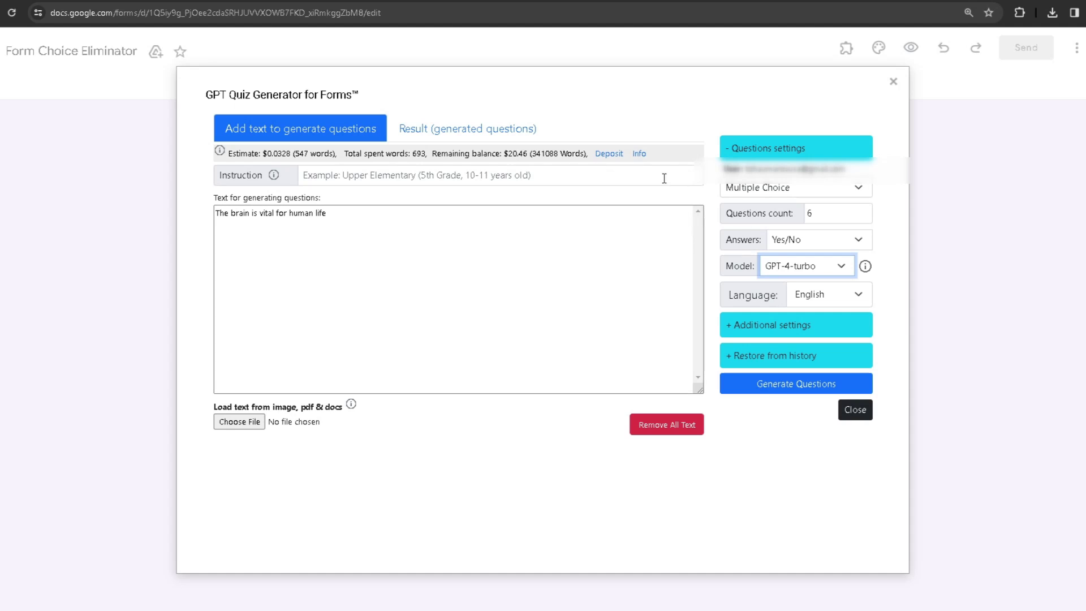
View the deposit subscription pricing page.
click(607, 155)
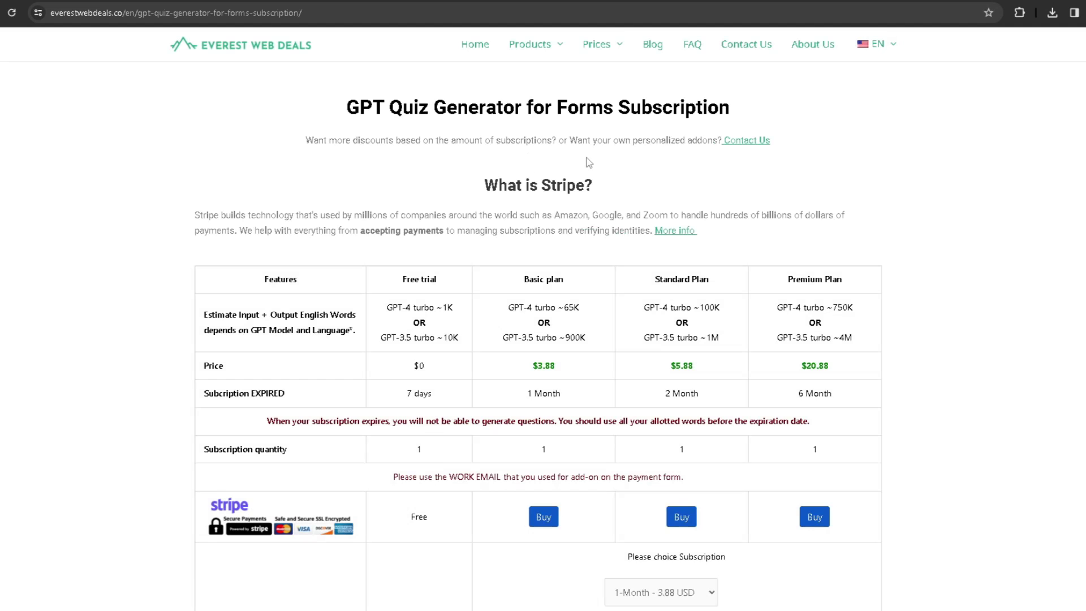
scroll(725, 315, down, 1)
scroll(725, 314, down, 2)
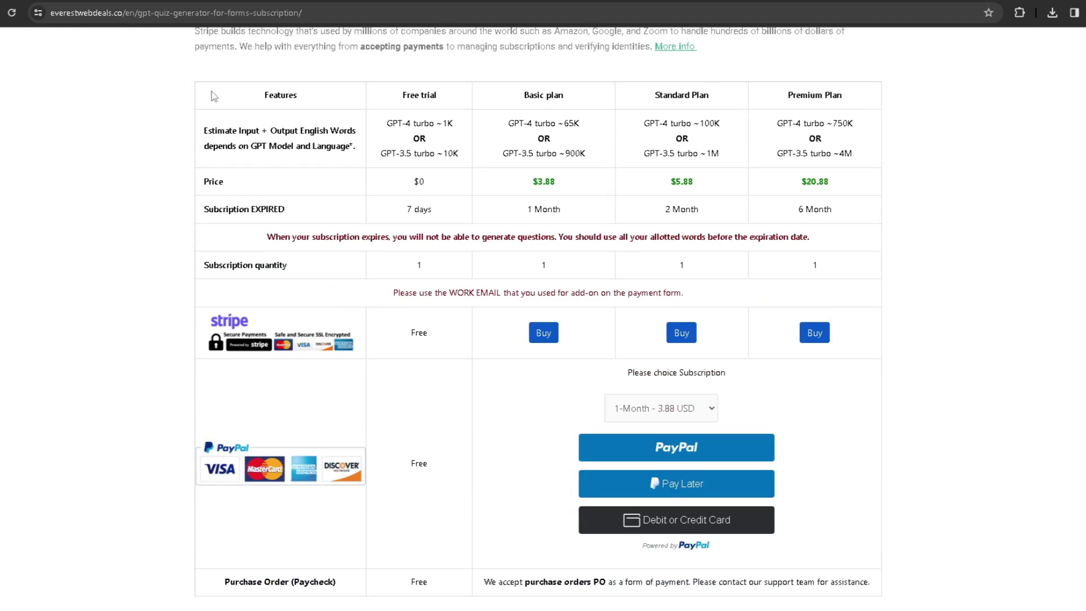
Open the explanation of how GPT words are counted and read its balance calculation section.
key(ctrl+w)
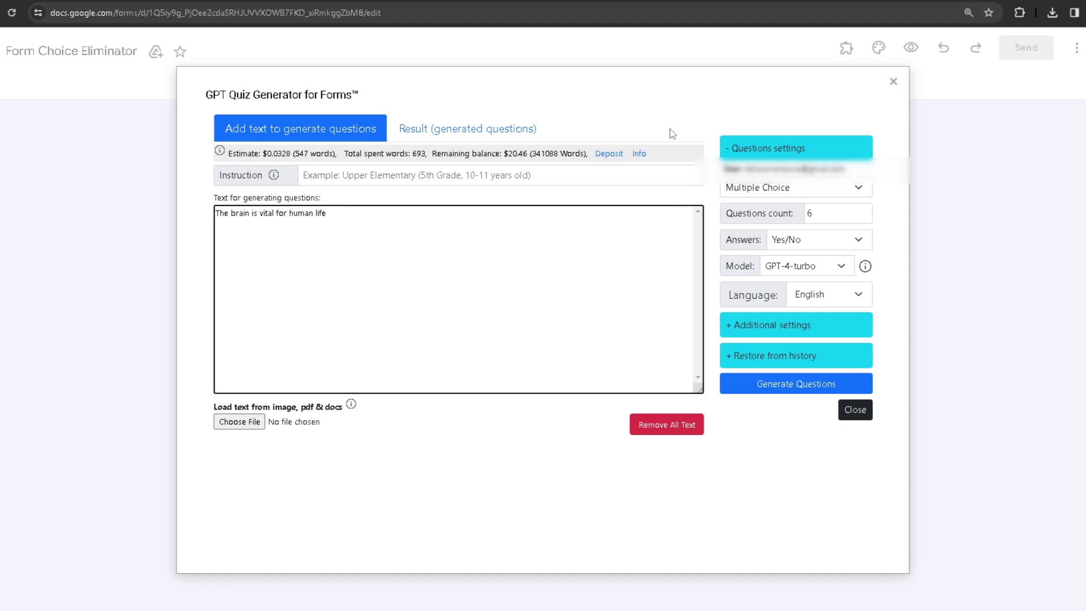
click(640, 153)
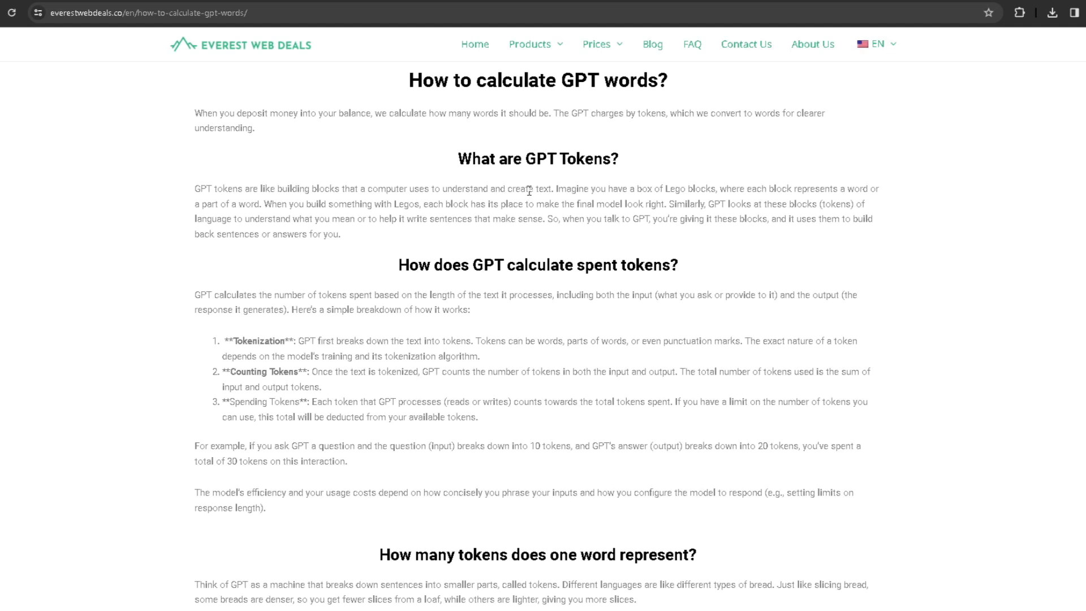
scroll(538, 187, down, 6)
scroll(591, 178, down, 5)
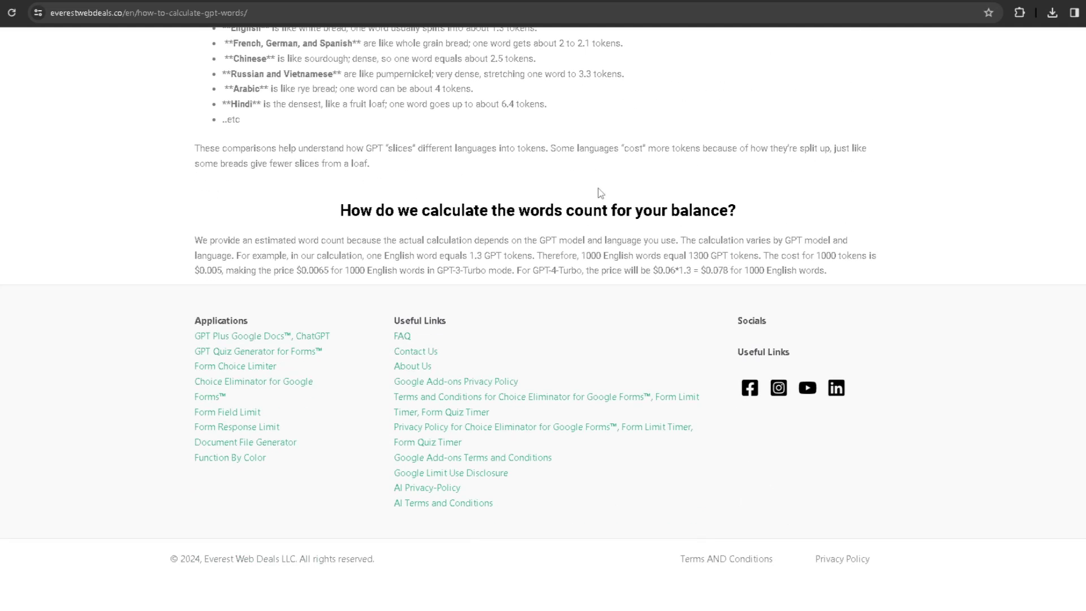
drag(340, 212, 761, 255)
click(669, 204)
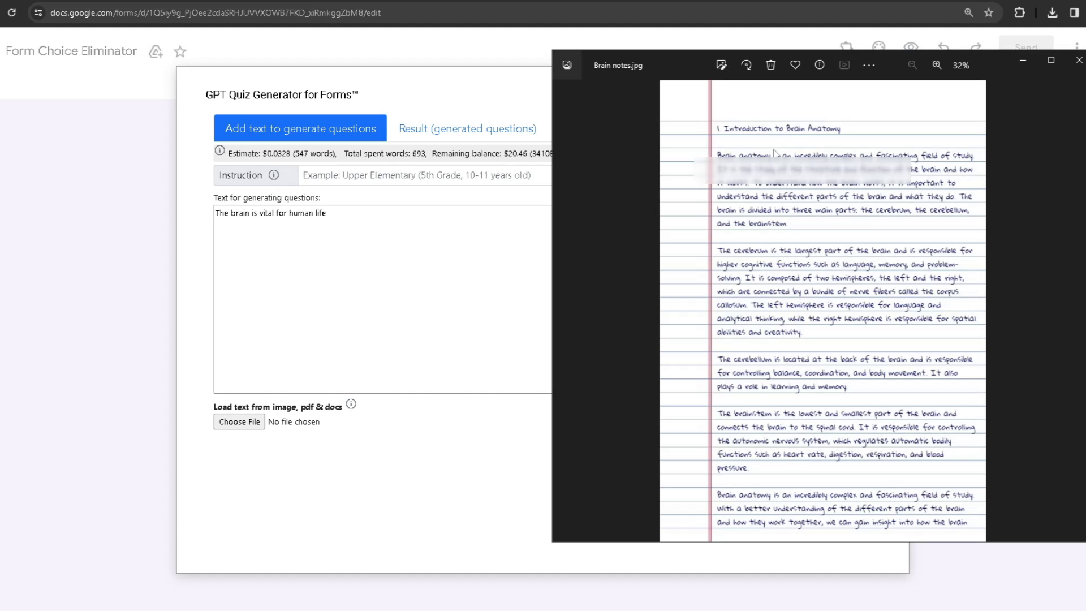
Load Brain notes.jpg from Downloads as source text (881 words) and compare it with the image.
click(1080, 62)
click(239, 422)
click(124, 112)
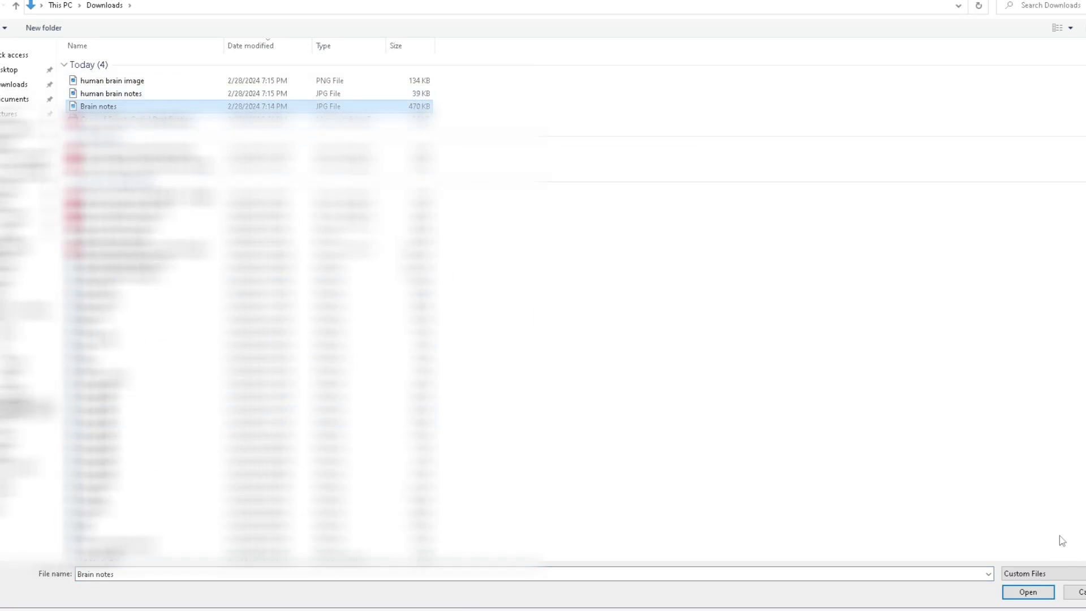
click(1027, 592)
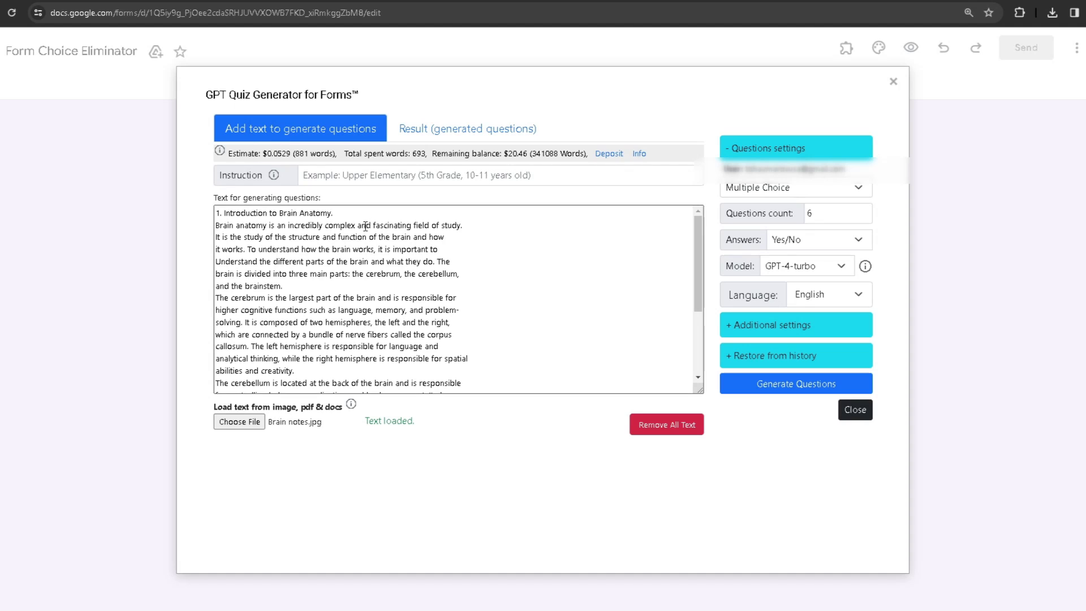
scroll(469, 318, down, 2)
scroll(469, 317, up, 2)
key(alt+Tab)
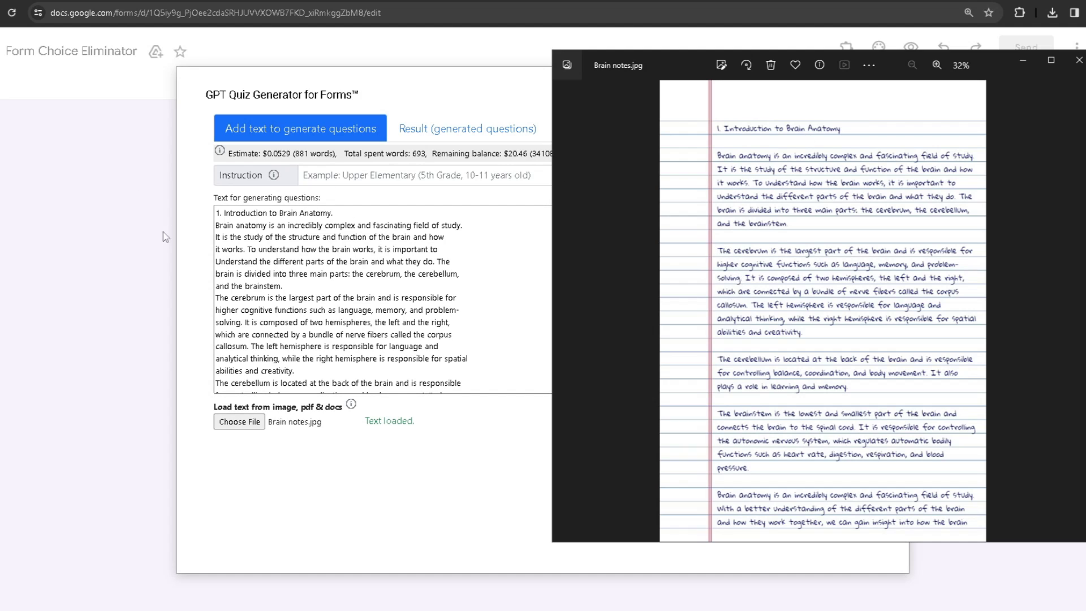
Load the labelled human brain diagram image and select its extracted lobe names.
key(alt+Tab)
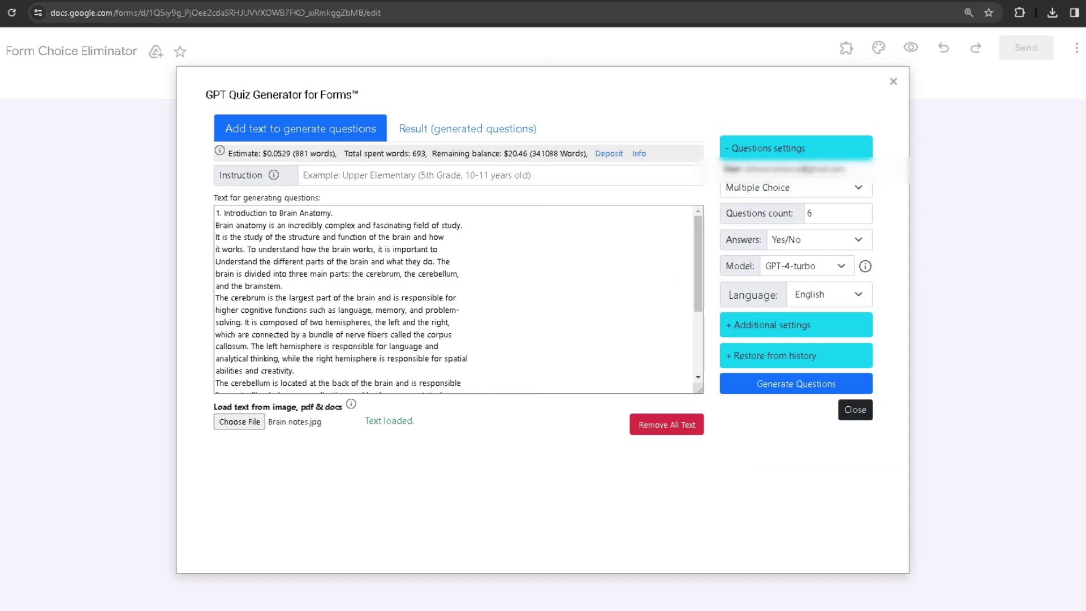
key(alt+Tab)
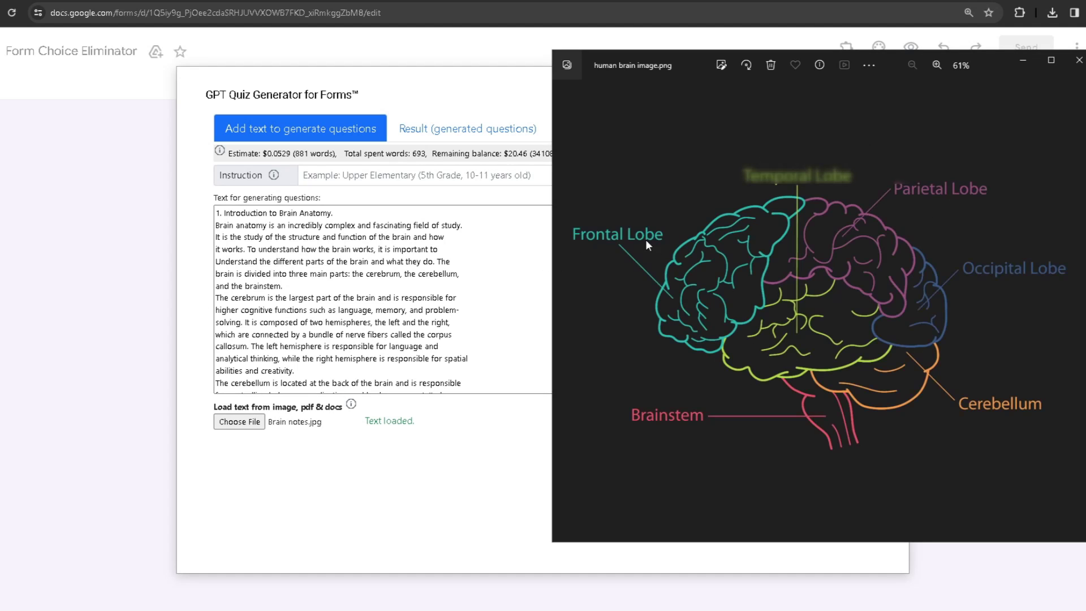
click(1079, 60)
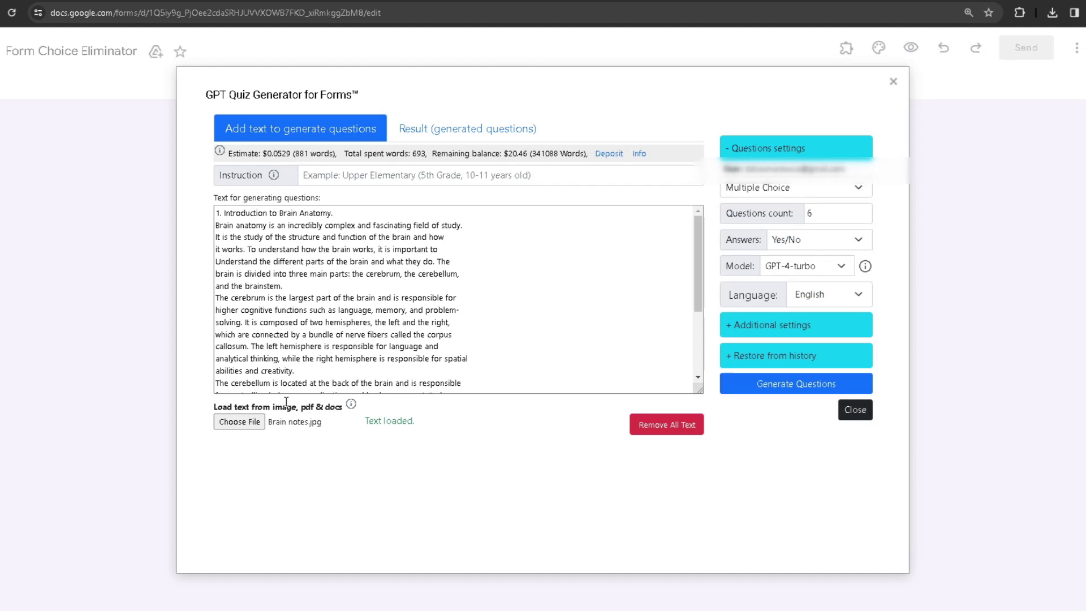
click(239, 422)
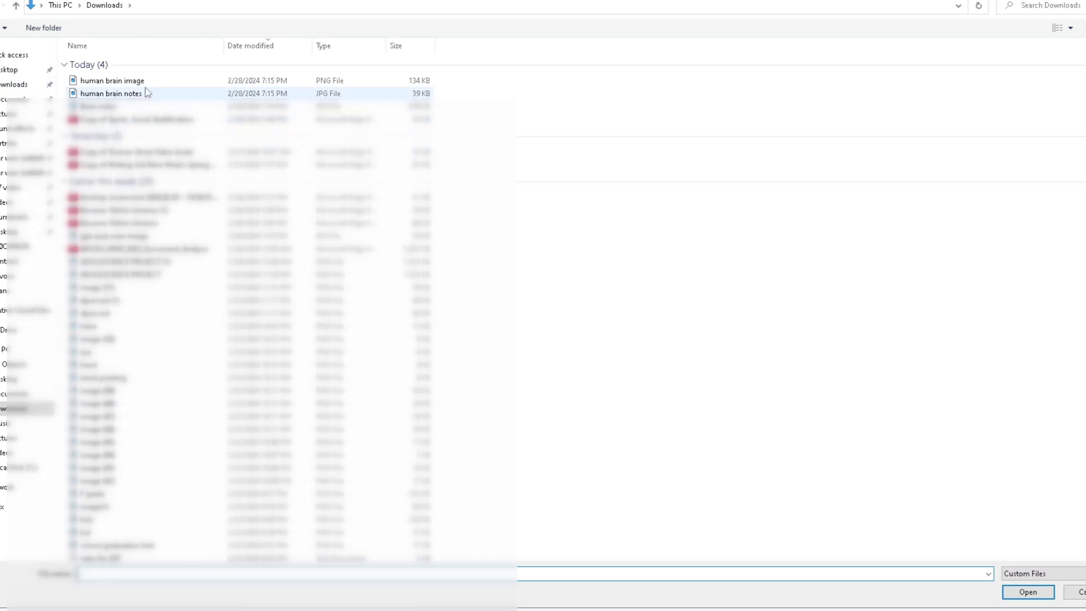
double_click(144, 82)
drag(274, 274, 196, 200)
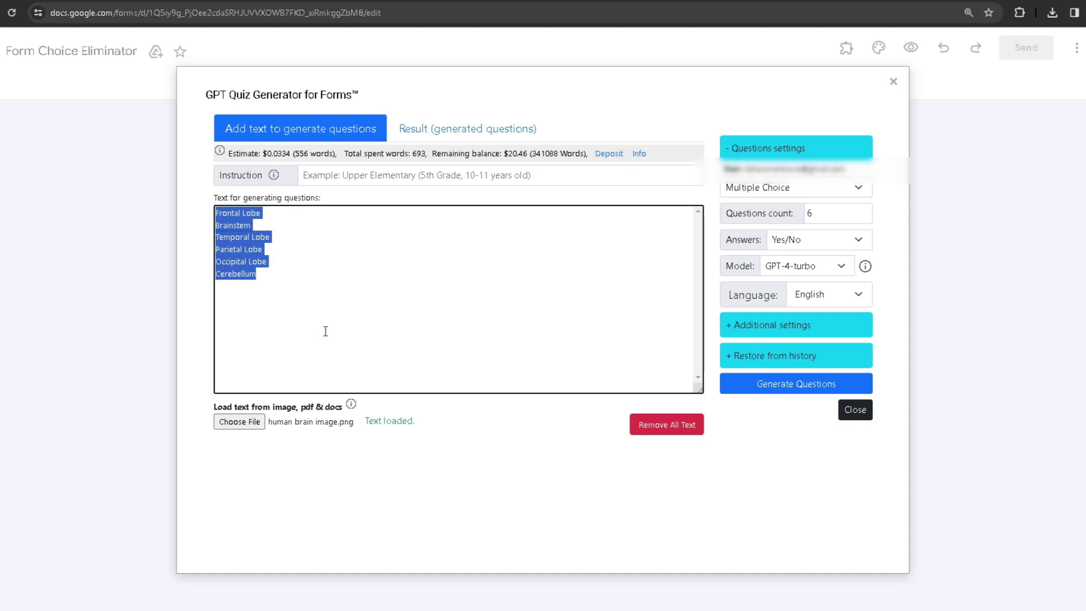
Reload the Brain notes image text and scroll through the extracted anatomy notes.
key(alt+Tab)
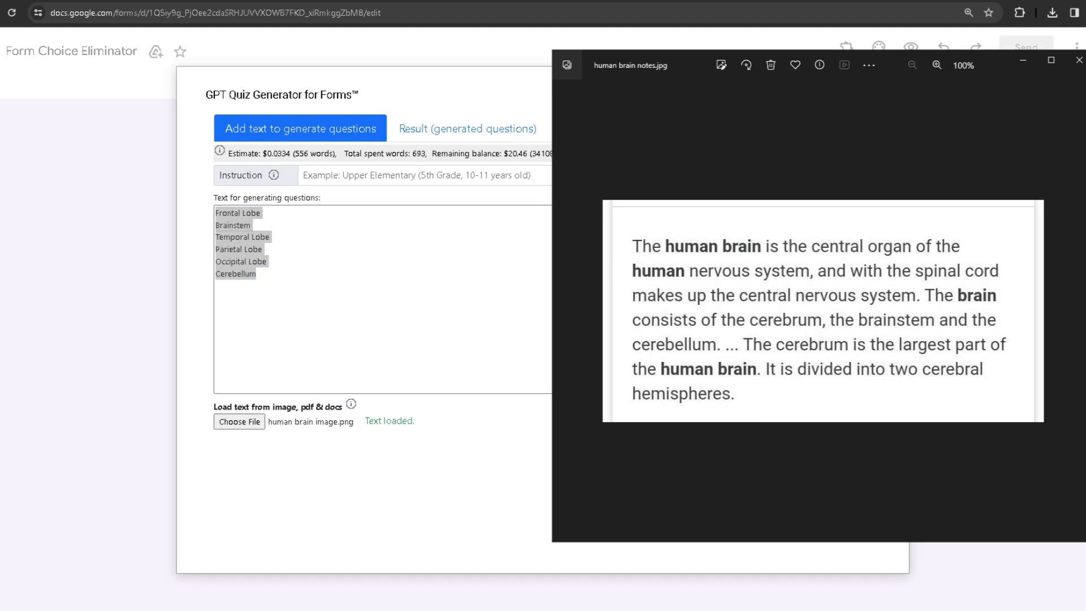
click(1079, 60)
click(239, 421)
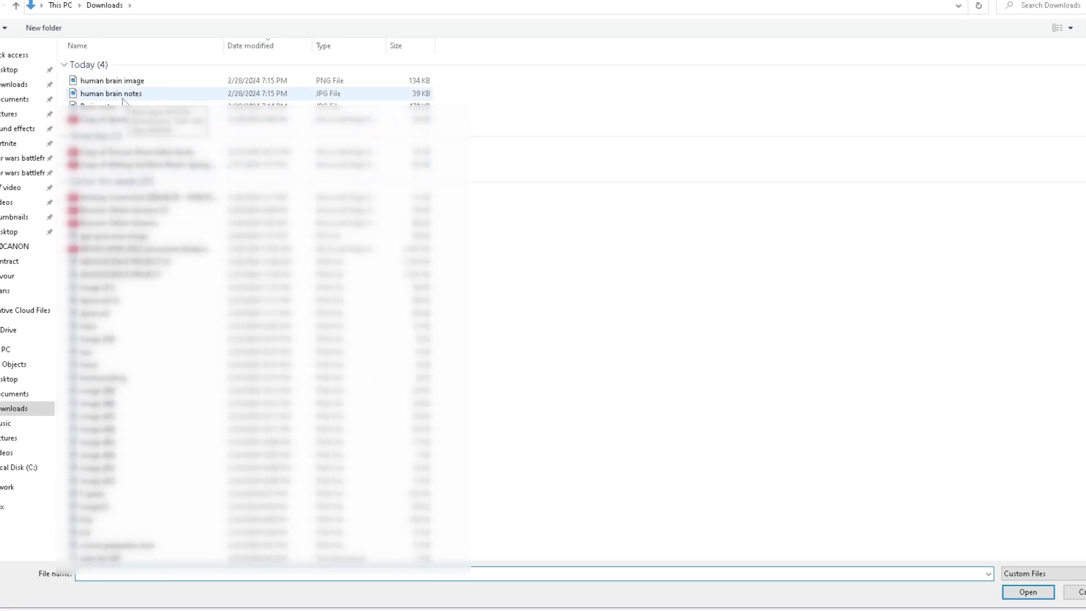
double_click(123, 95)
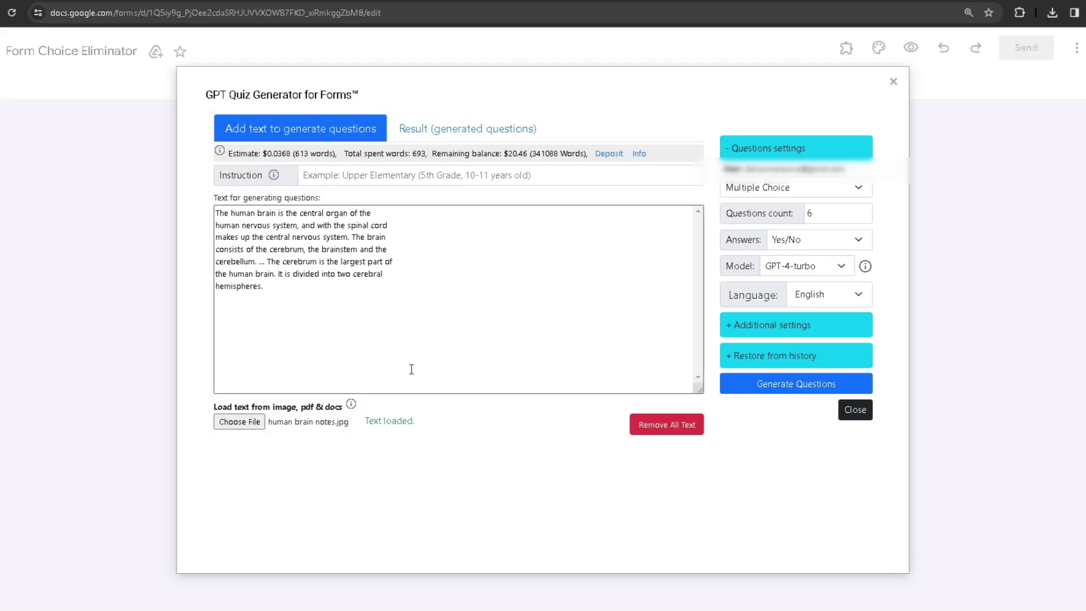
drag(396, 344, 211, 199)
click(491, 374)
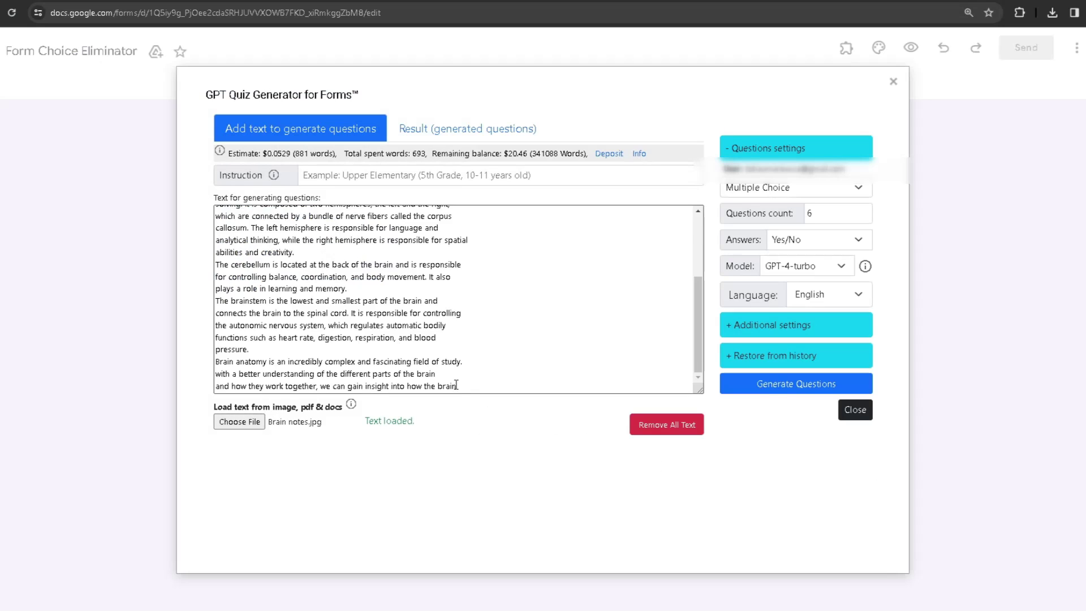
scroll(389, 251, up, 3)
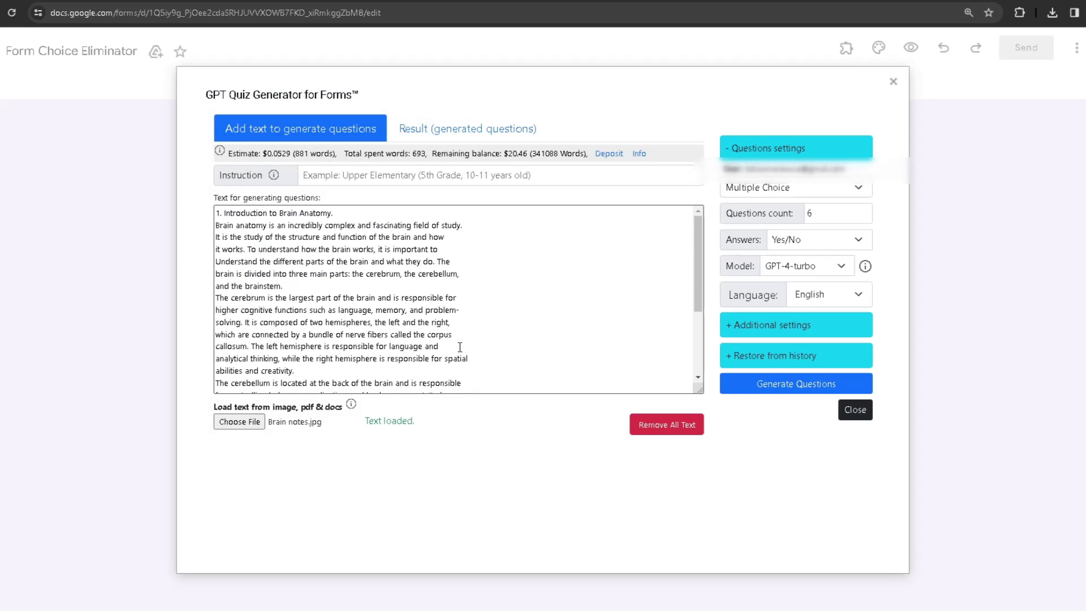
scroll(388, 251, down, 3)
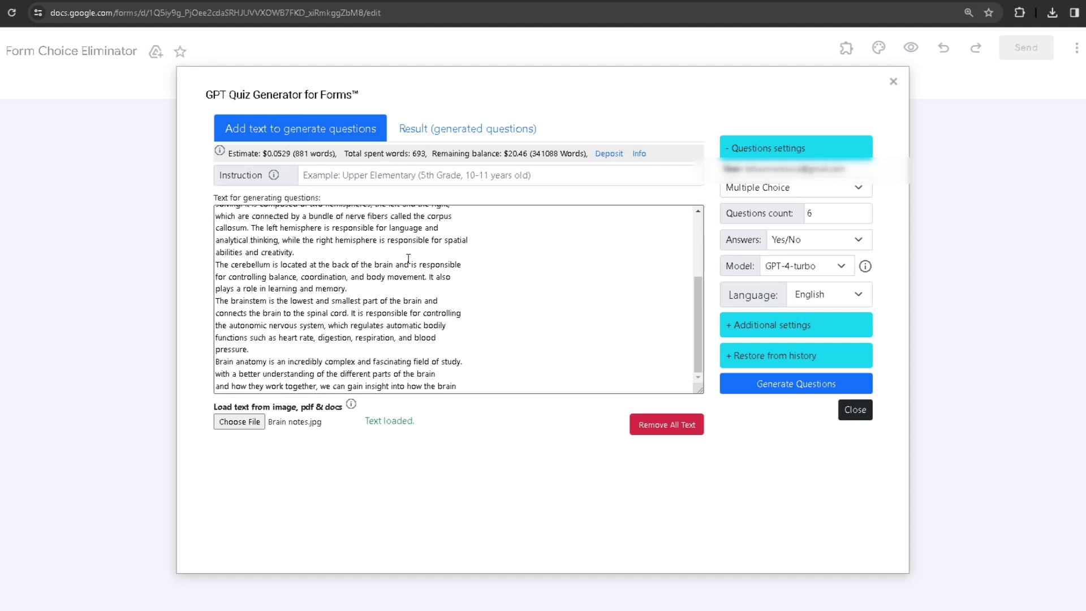
scroll(408, 252, up, 5)
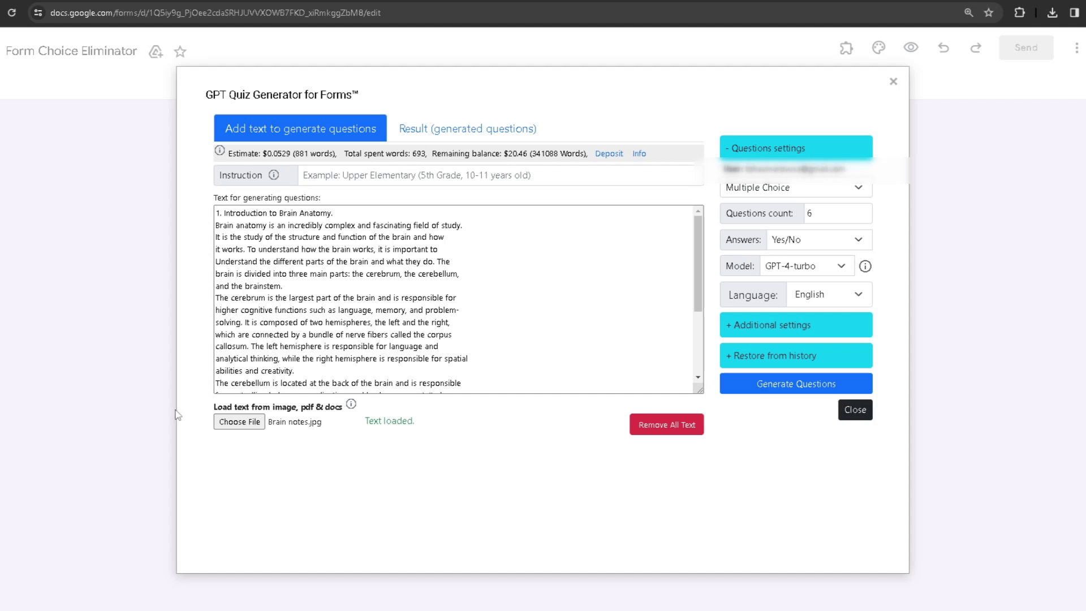
Enter the instruction 'Make an easy quiz that can be answered by a 5th grader'.
click(389, 173)
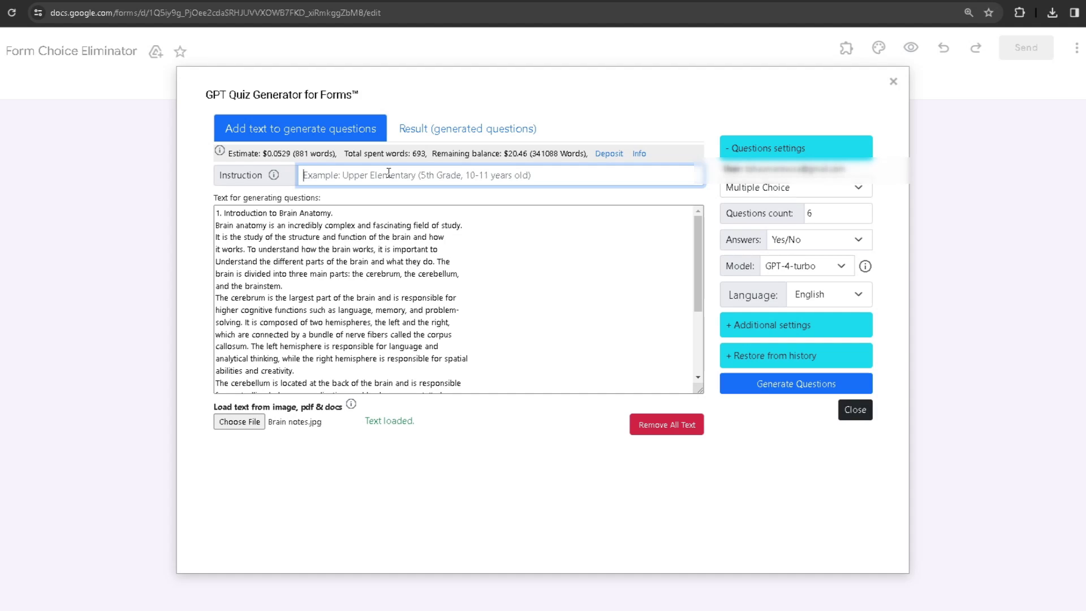
text(Make an easy qui)
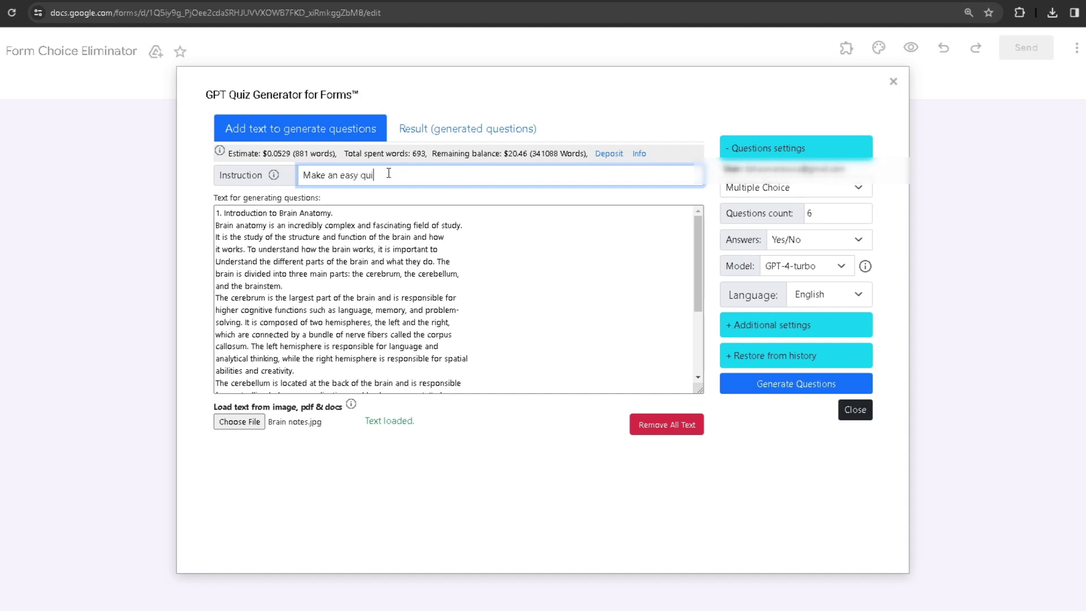
text(z that can be answe)
text(red by a 5th g)
text(rader)
key(Tab)
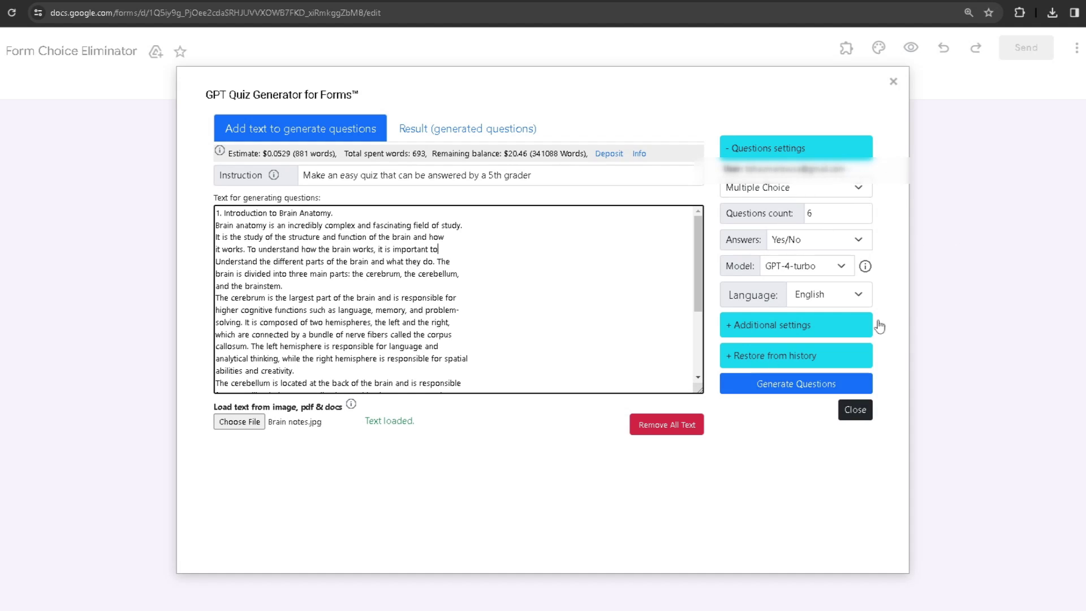
Keep Multiple Choice and set 7 questions, a count of 4 answers, and 1 correct answer.
click(796, 192)
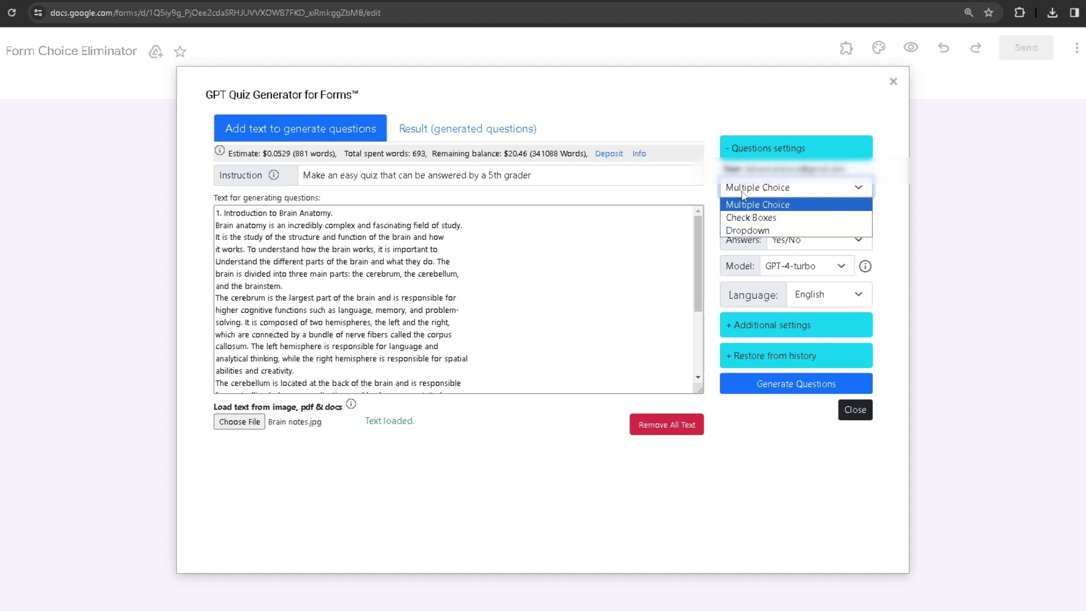
click(731, 206)
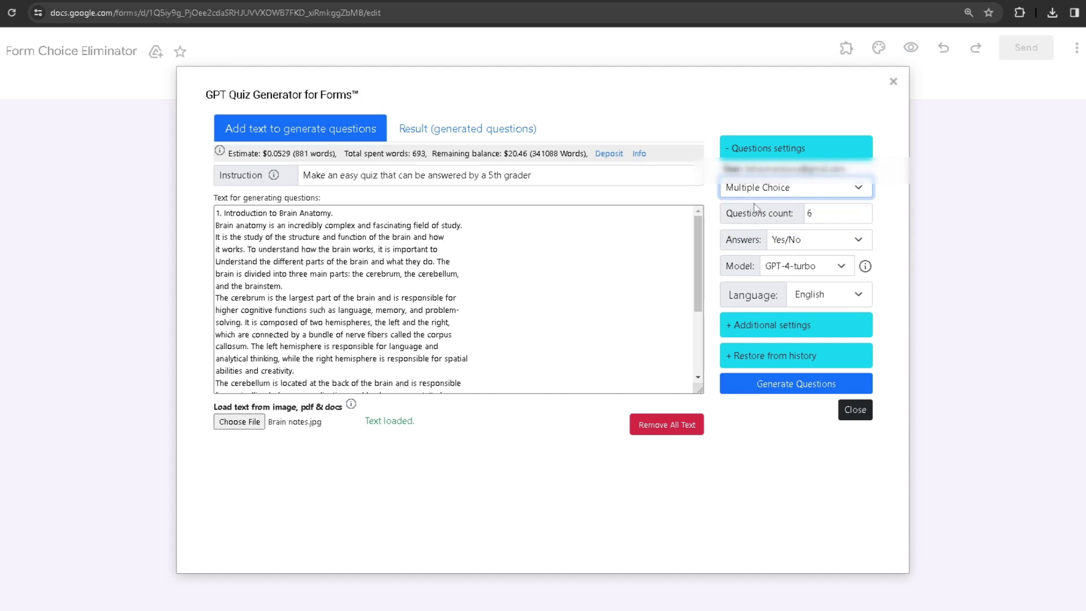
click(765, 209)
text(7)
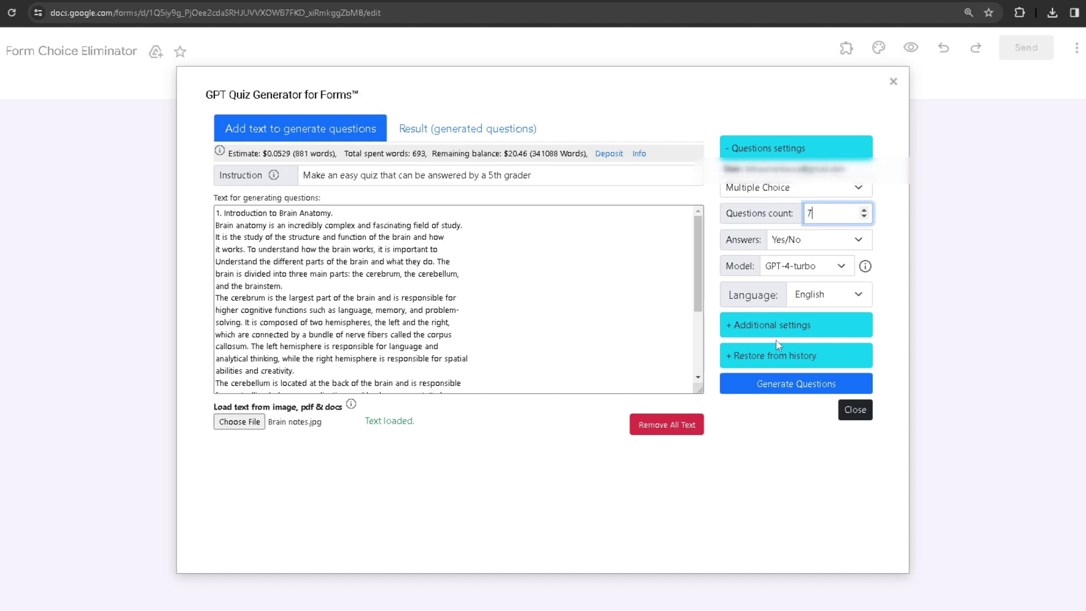
click(819, 238)
click(798, 252)
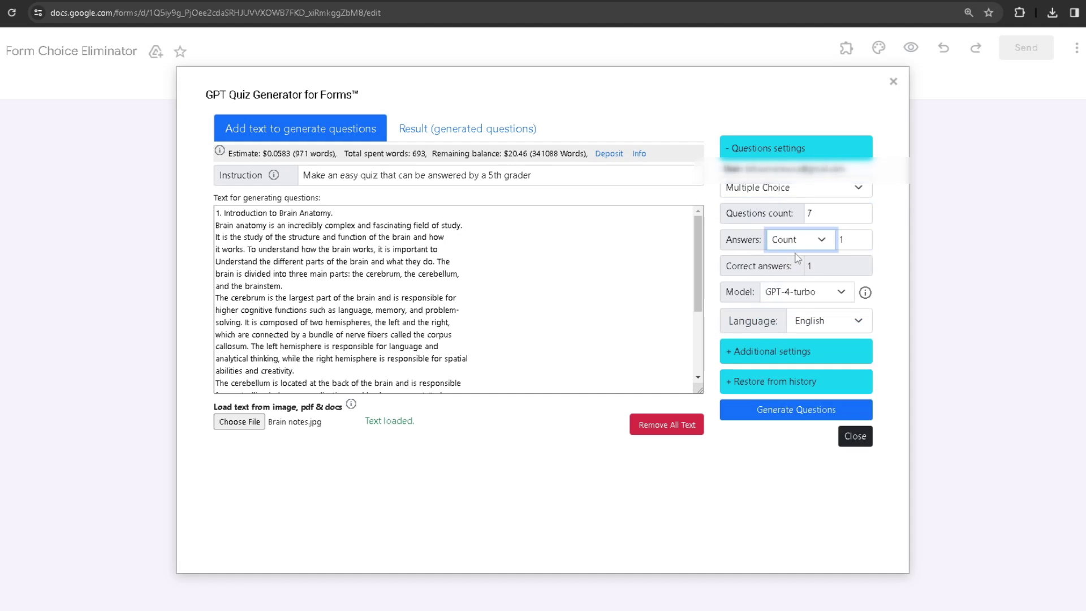
double_click(841, 240)
text(4)
click(884, 280)
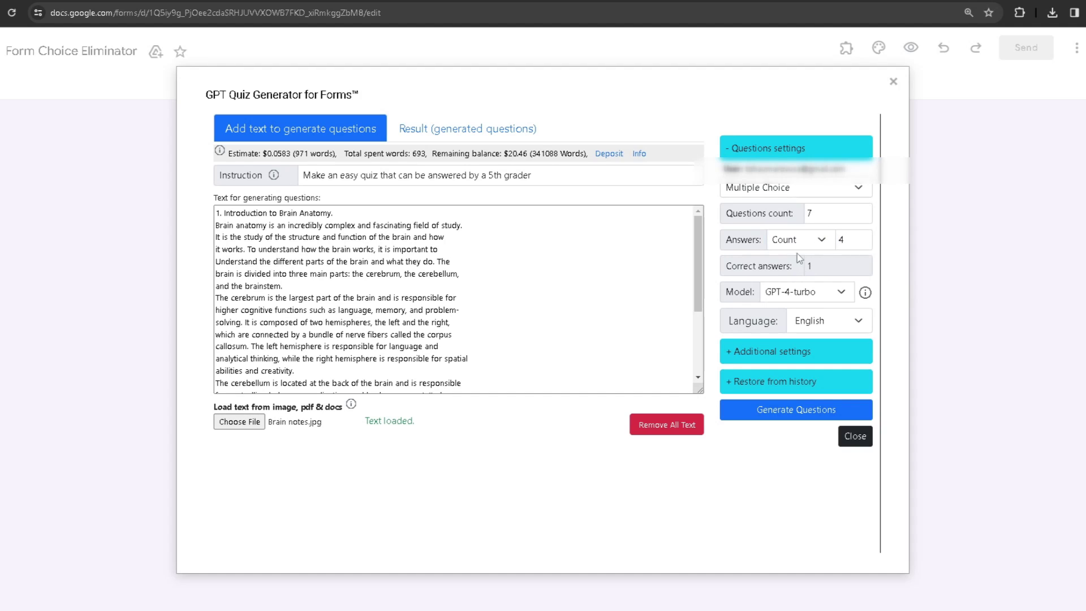
drag(827, 264, 801, 263)
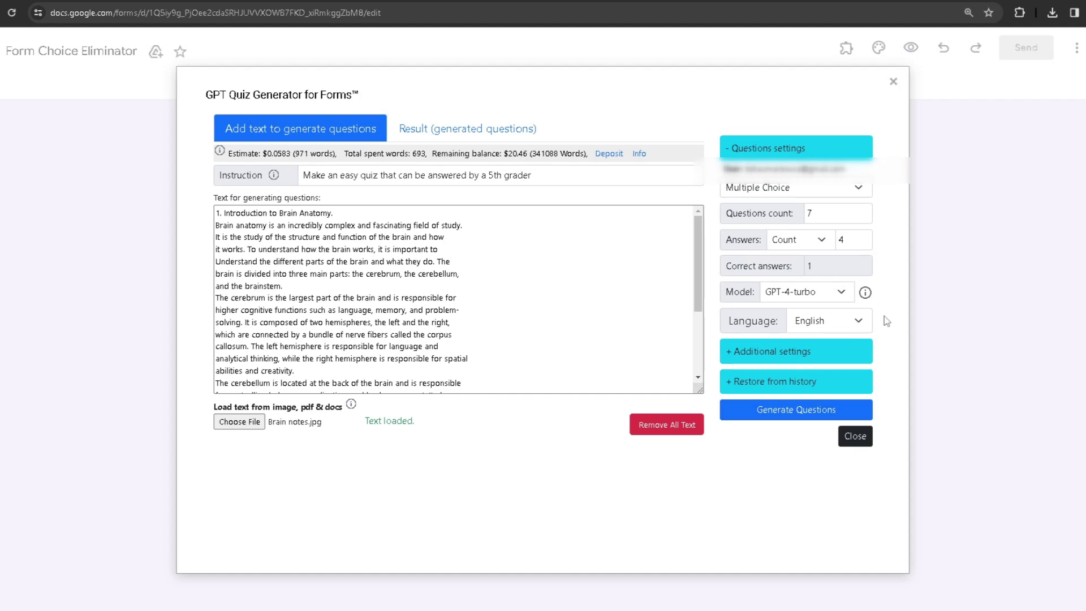
click(826, 351)
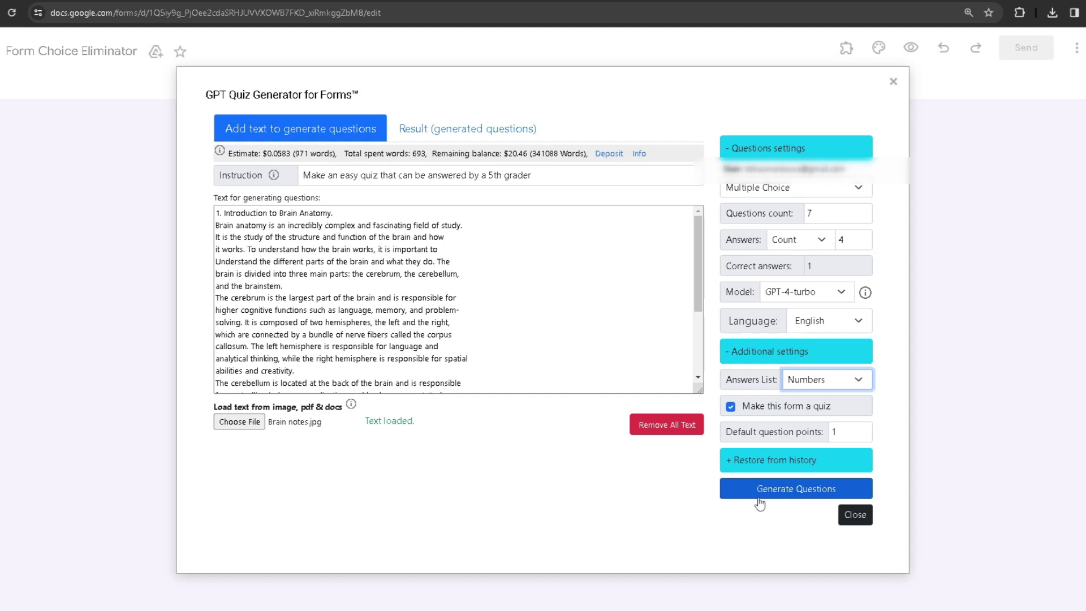
click(806, 384)
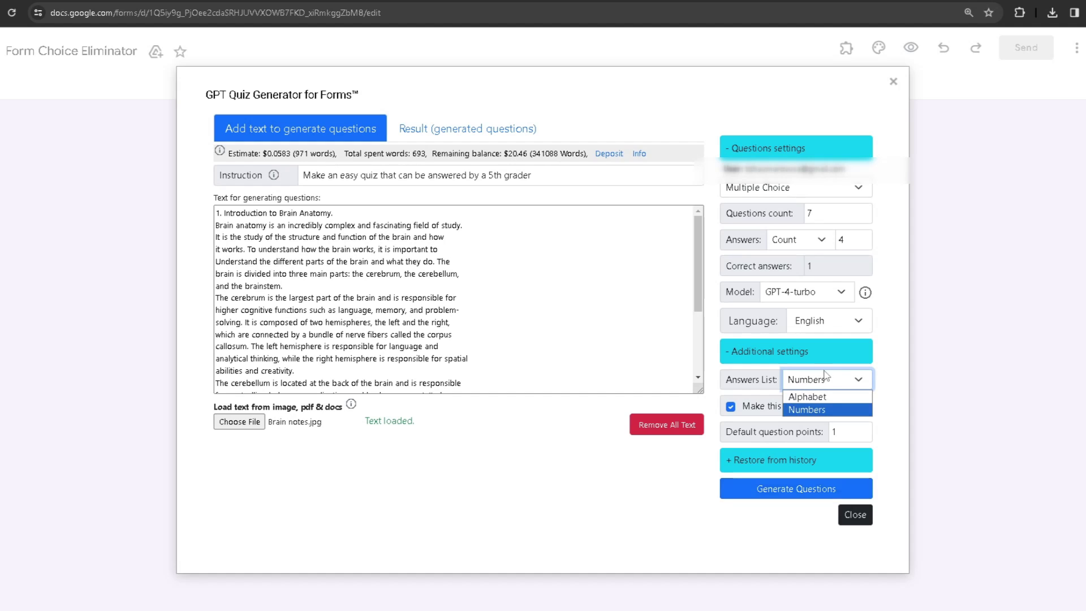
click(808, 409)
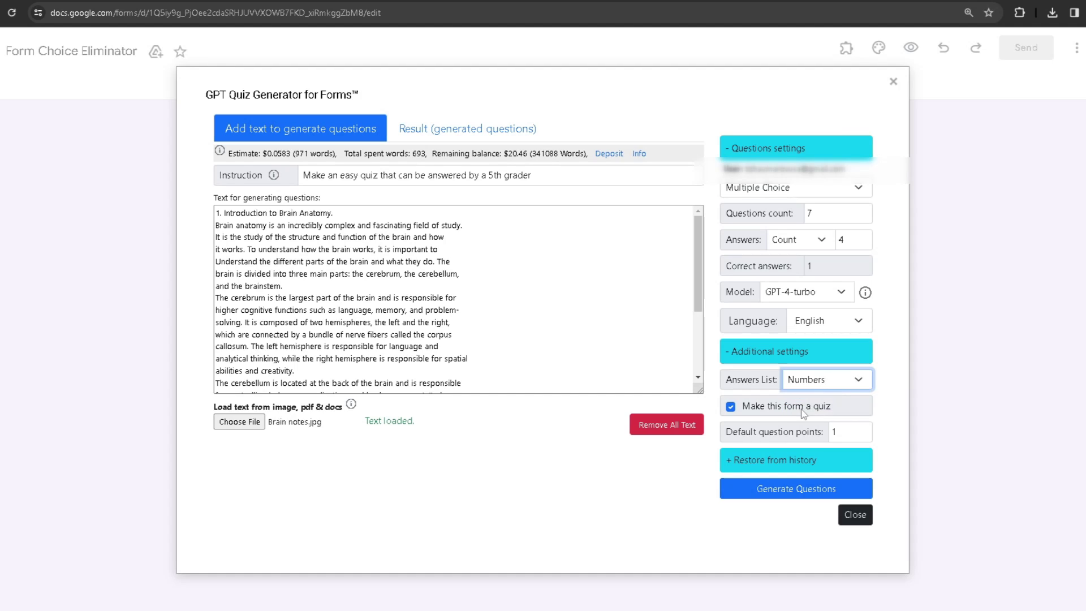
click(804, 450)
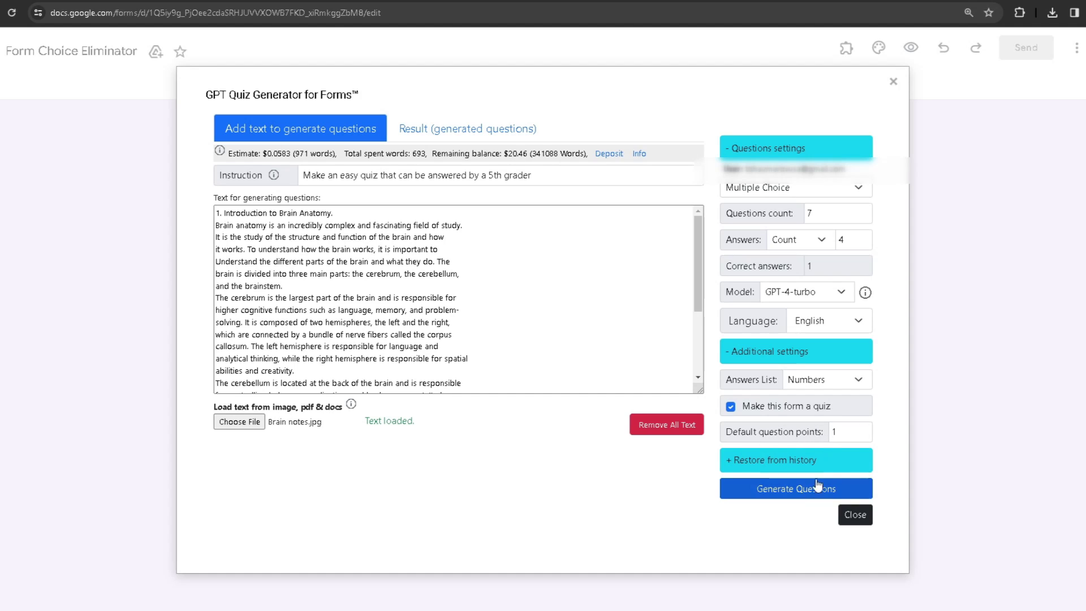
click(810, 346)
click(783, 382)
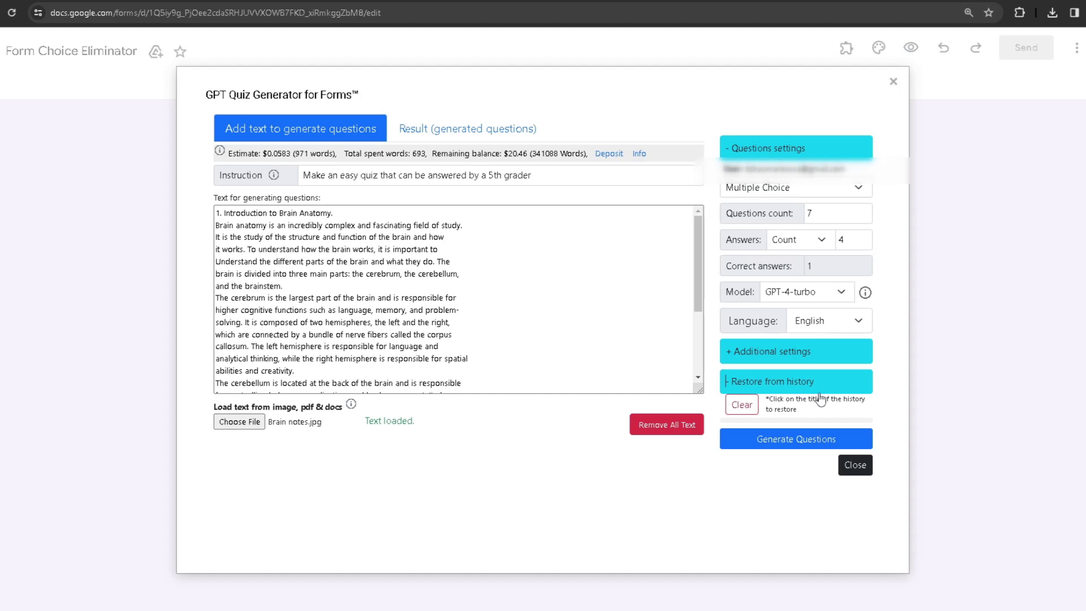
click(445, 243)
click(804, 385)
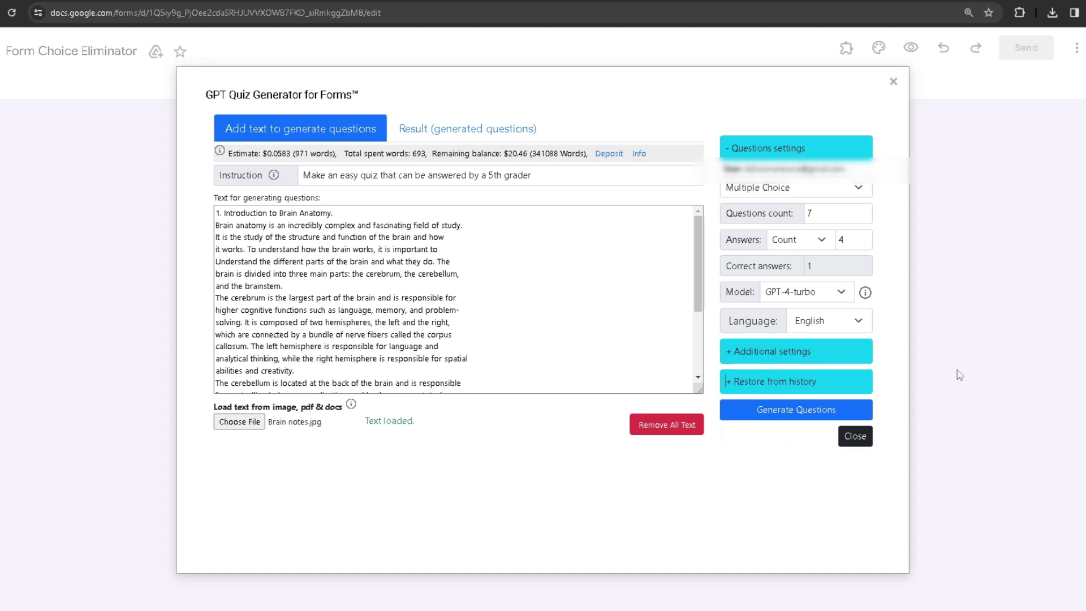
Generate the questions and review the first question's answers in the Result tab.
click(773, 409)
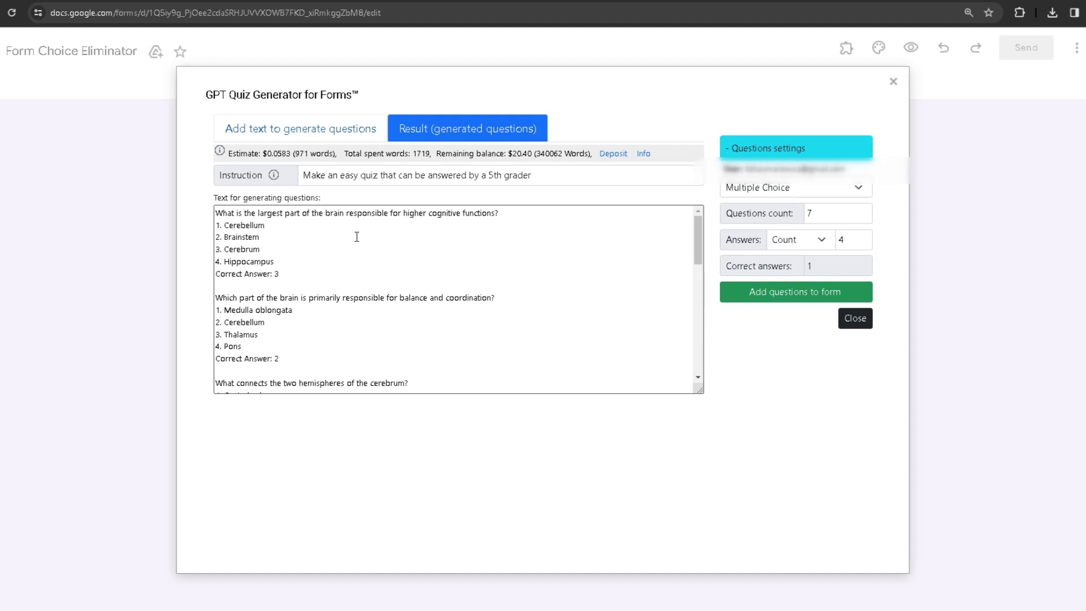
scroll(357, 237, down, 5)
scroll(317, 325, up, 5)
drag(229, 225, 320, 281)
click(320, 281)
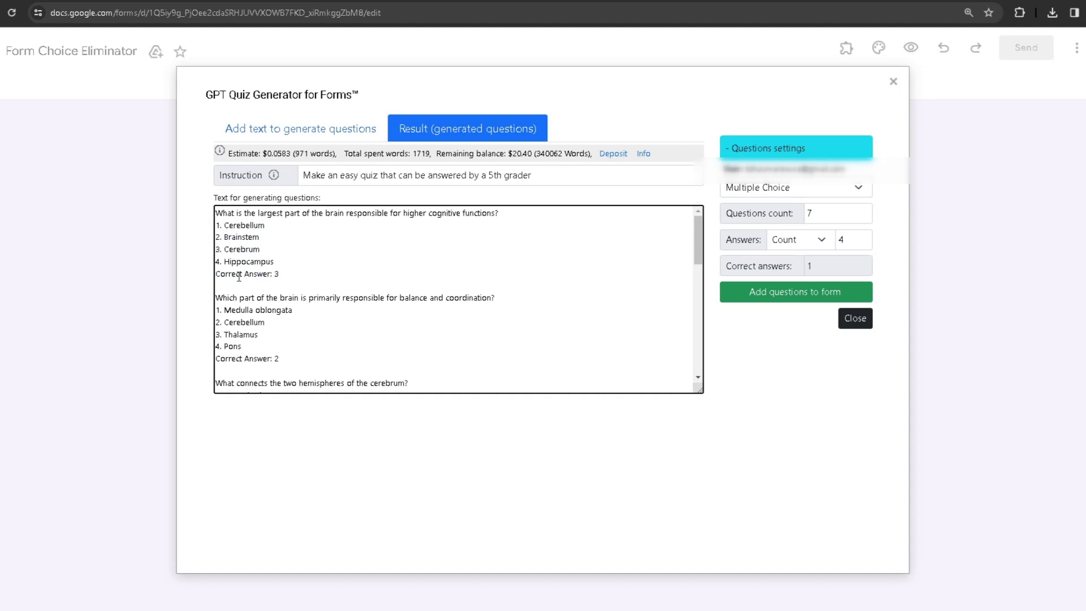
scroll(339, 327, down, 5)
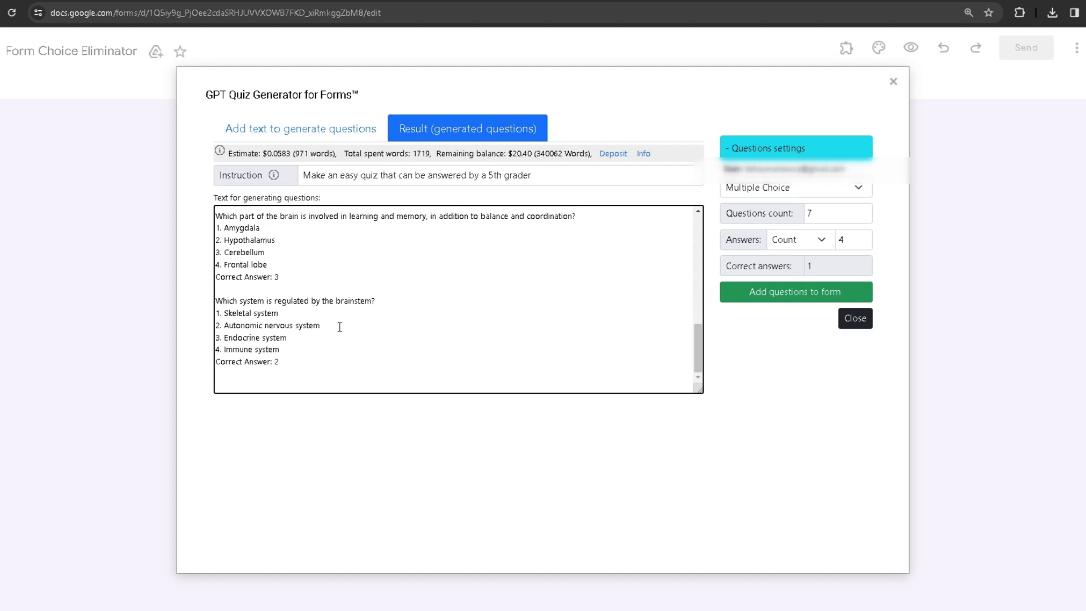
scroll(340, 327, up, 10)
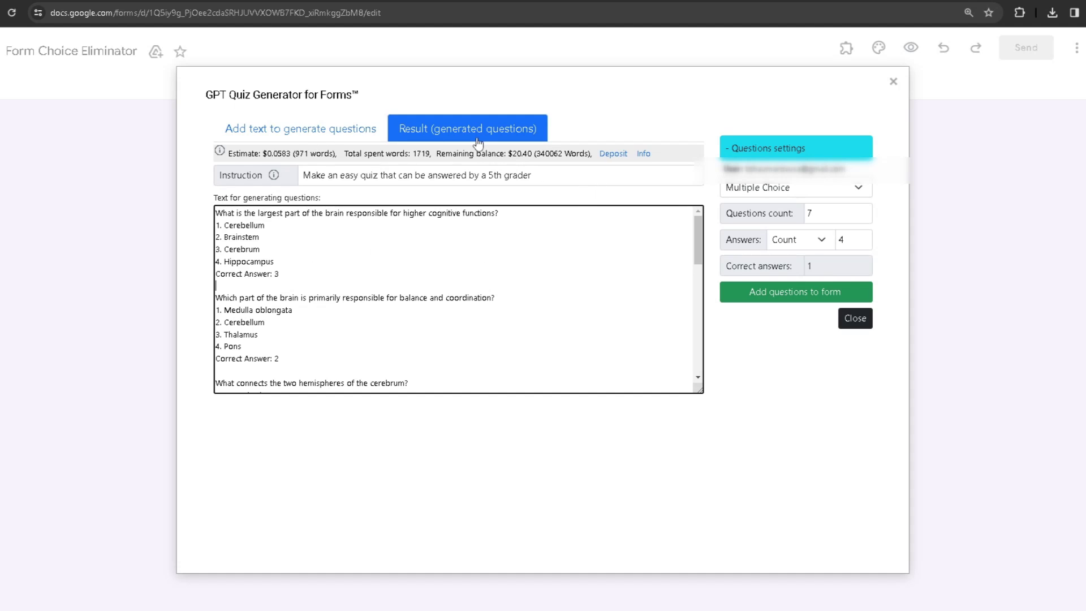
Add all seven generated questions to the form and scroll through them.
click(843, 297)
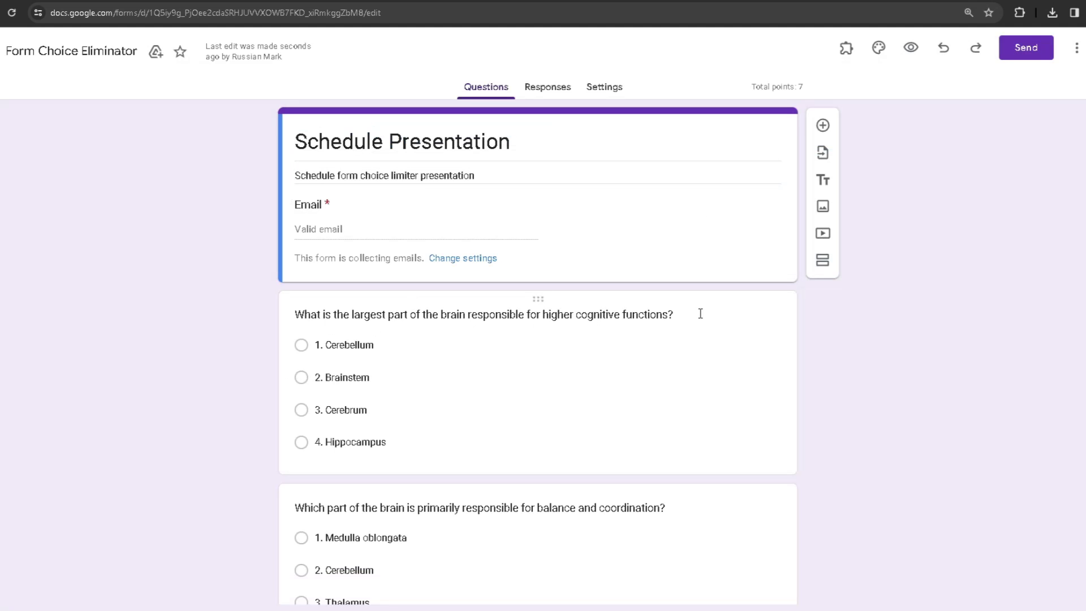
scroll(512, 419, down, 10)
scroll(511, 419, down, 7)
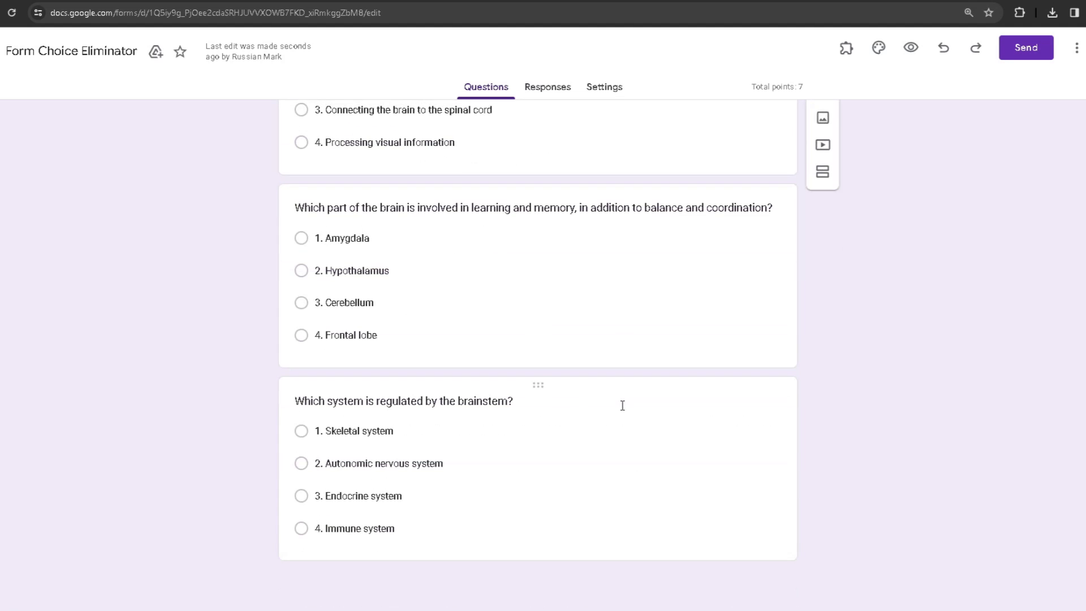